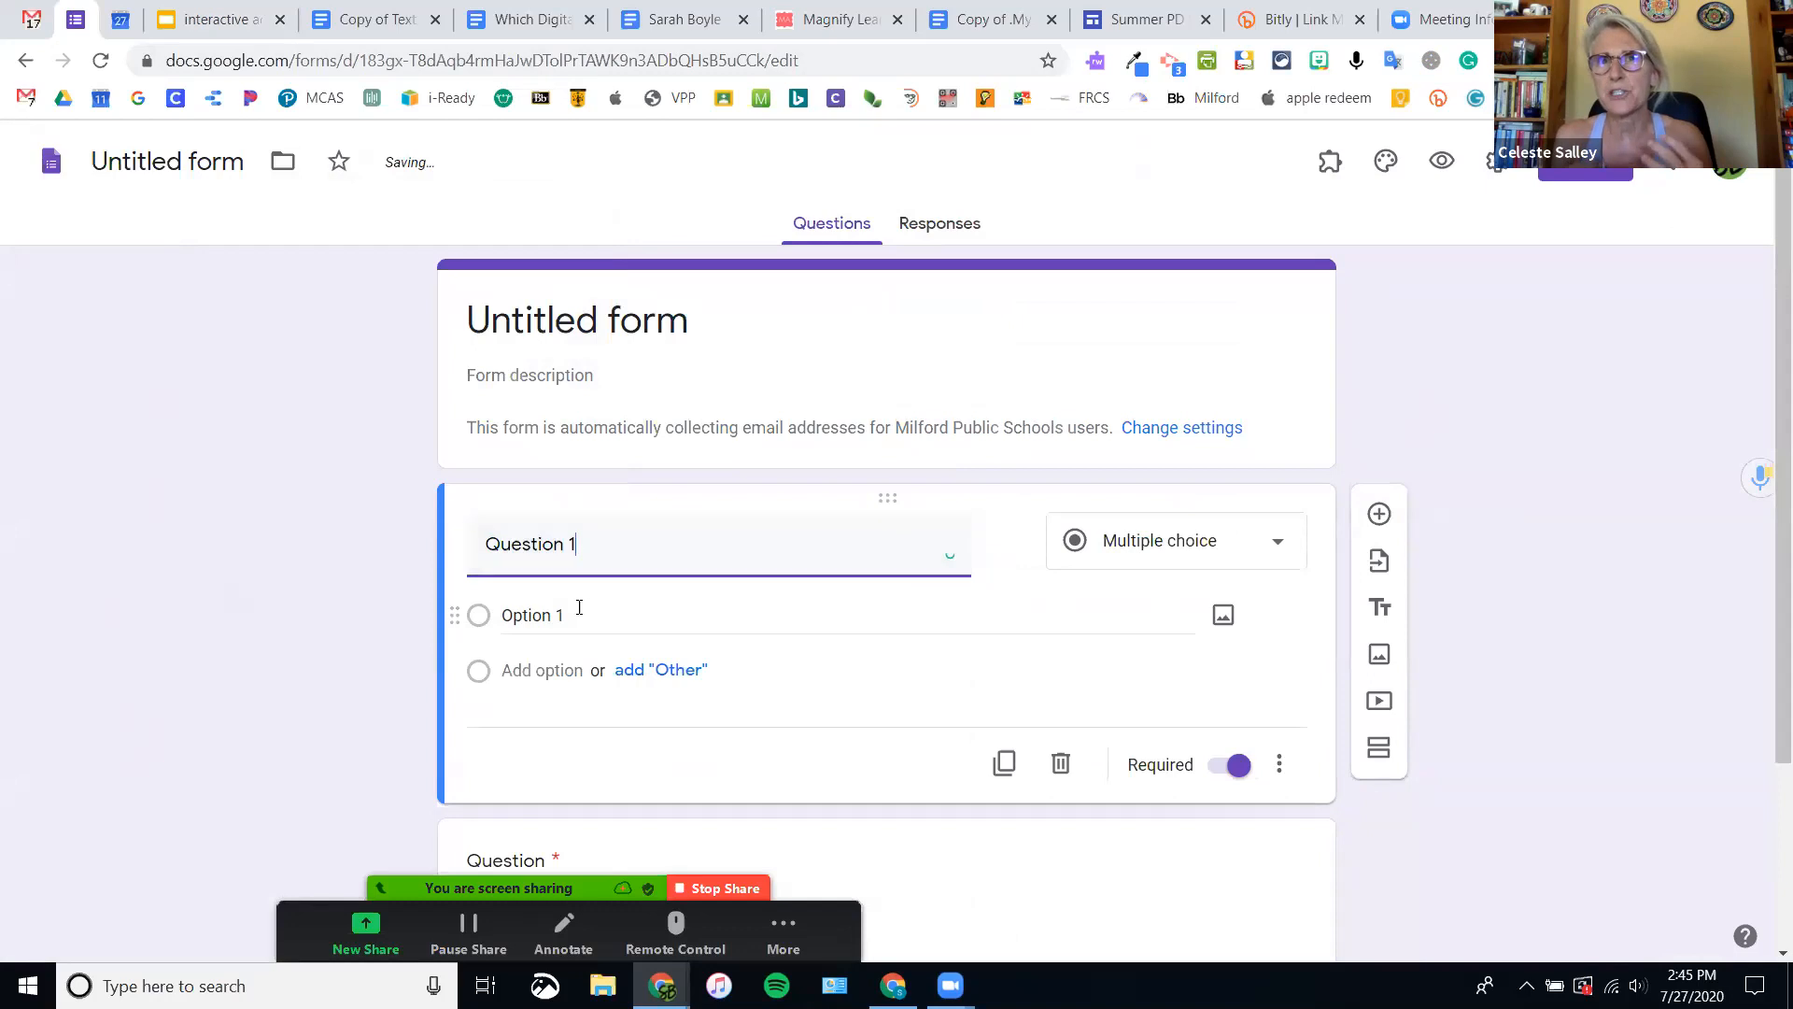
- Title the form's second and third questions "Question 2" and "Question 3"
click(514, 632)
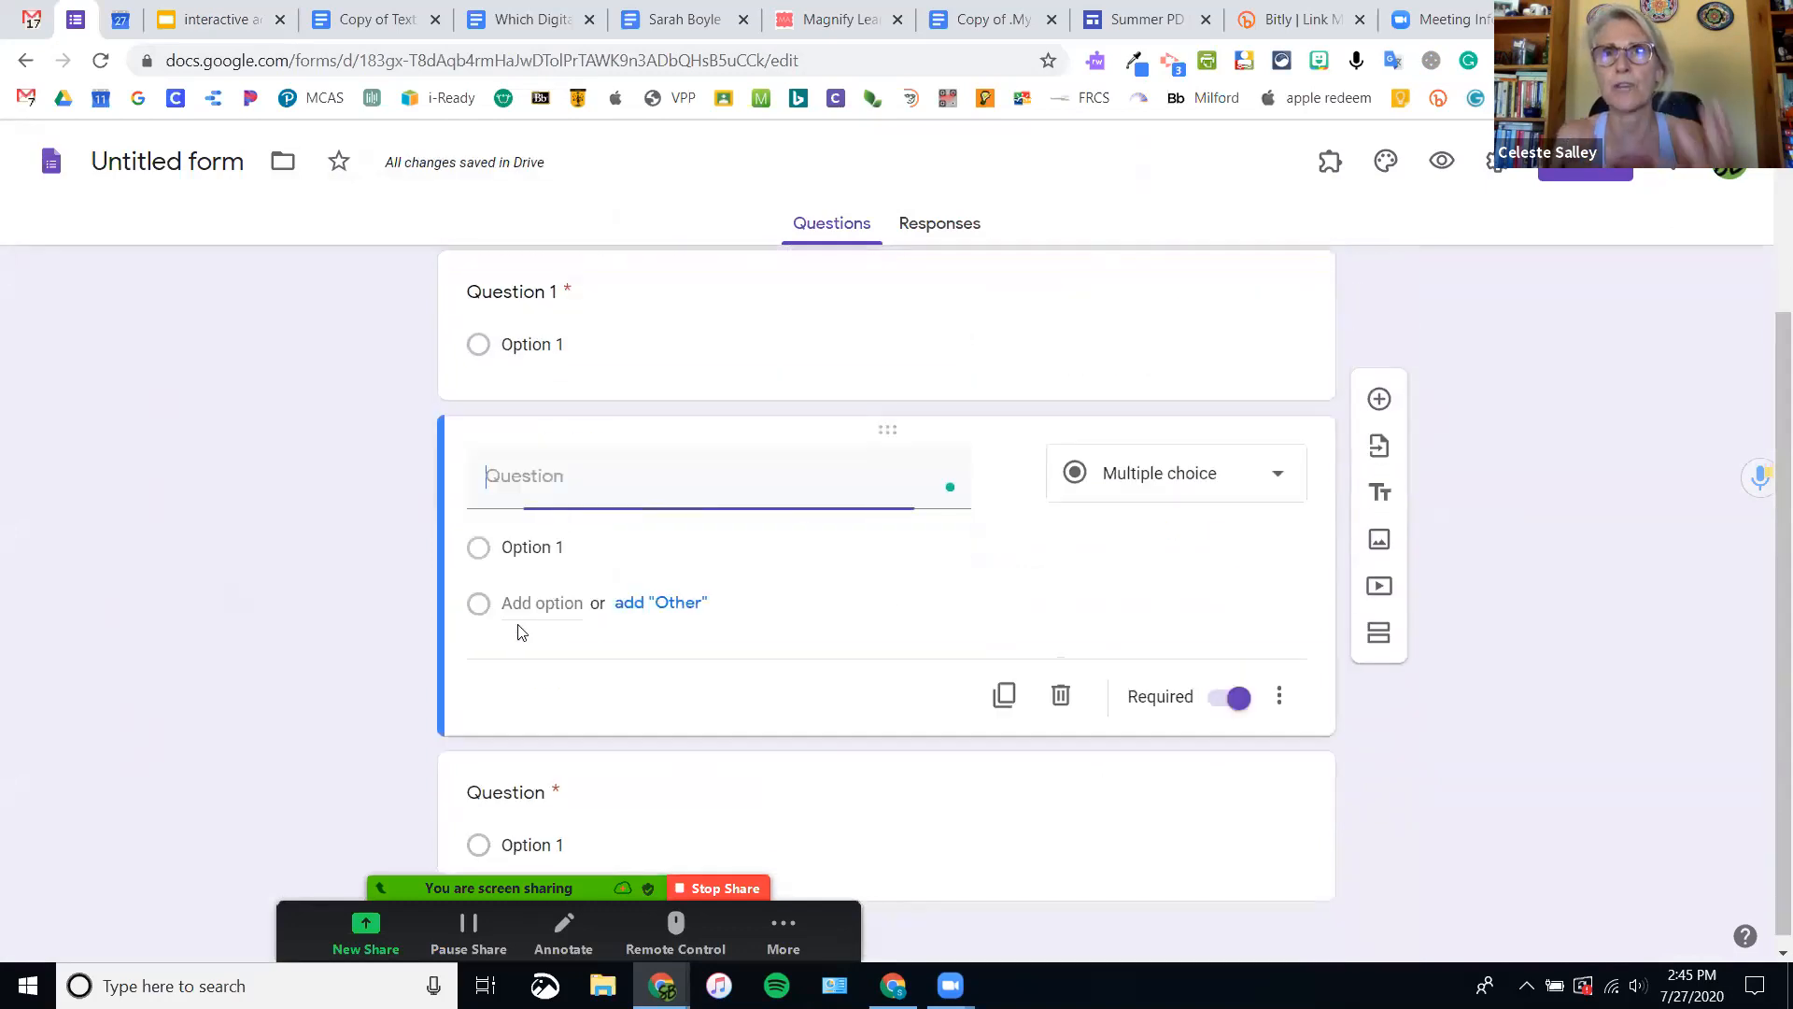
text(Question 2)
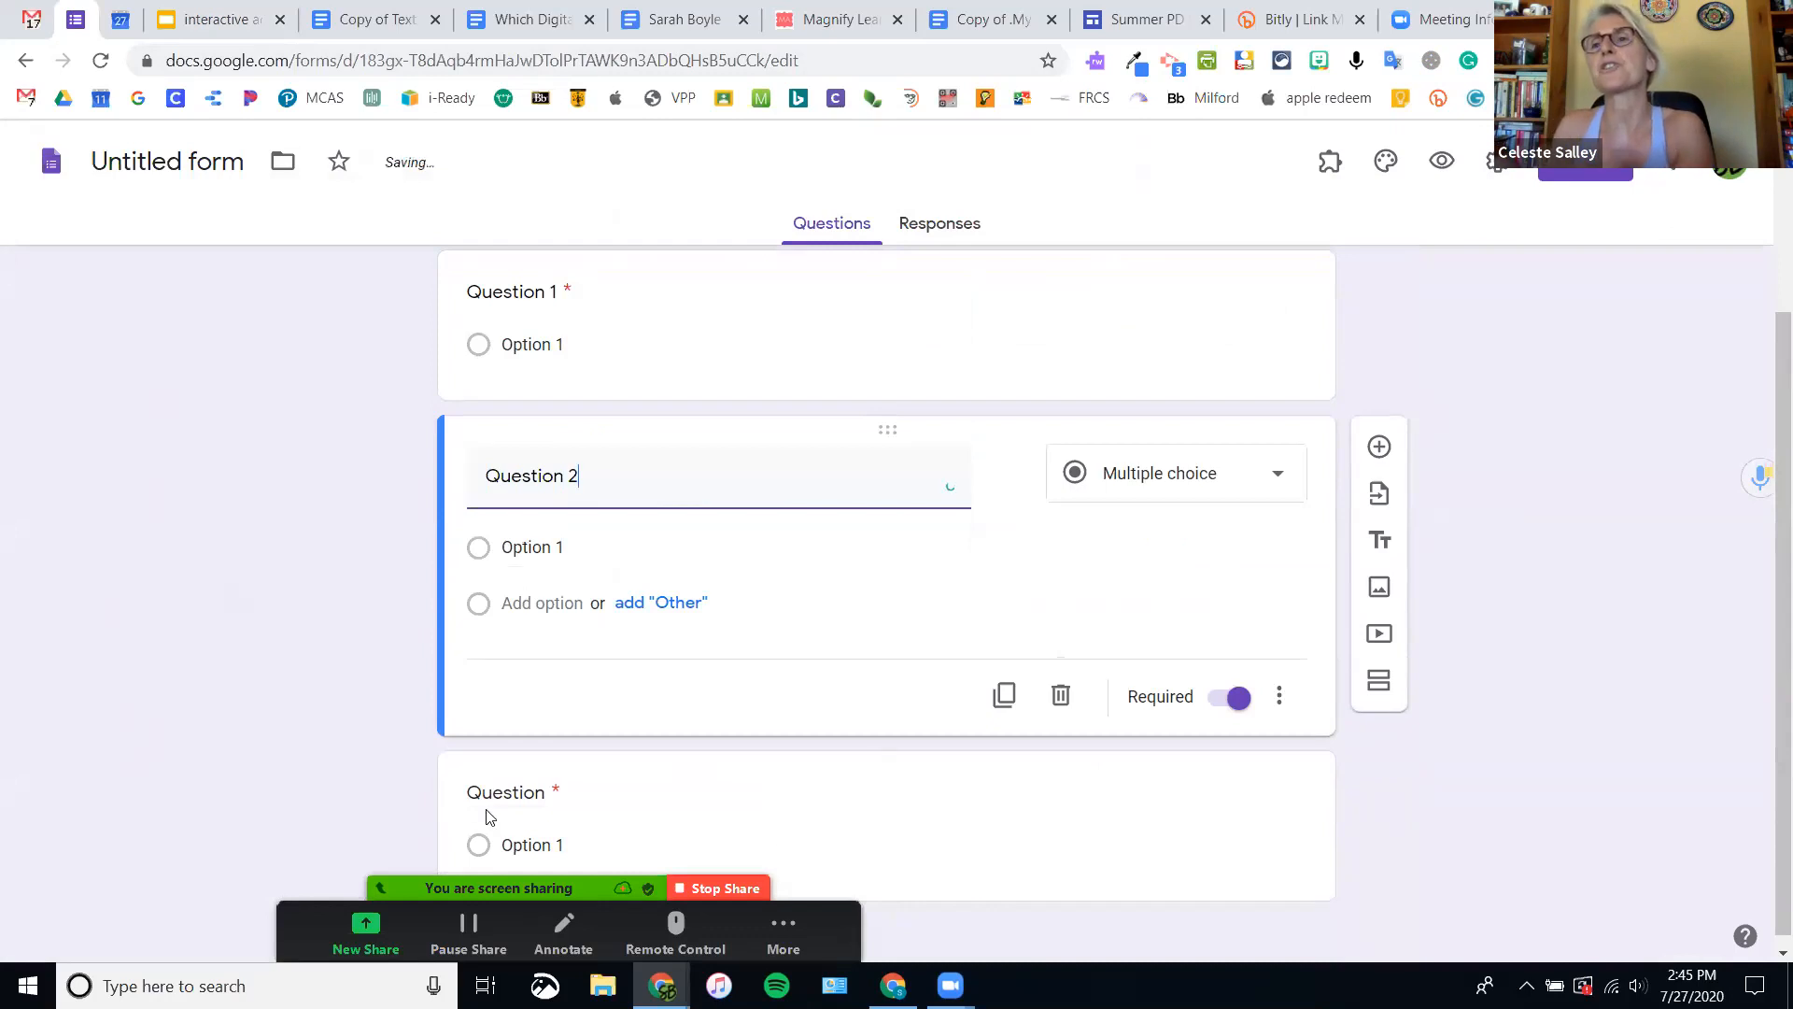
click(514, 791)
text(Question)
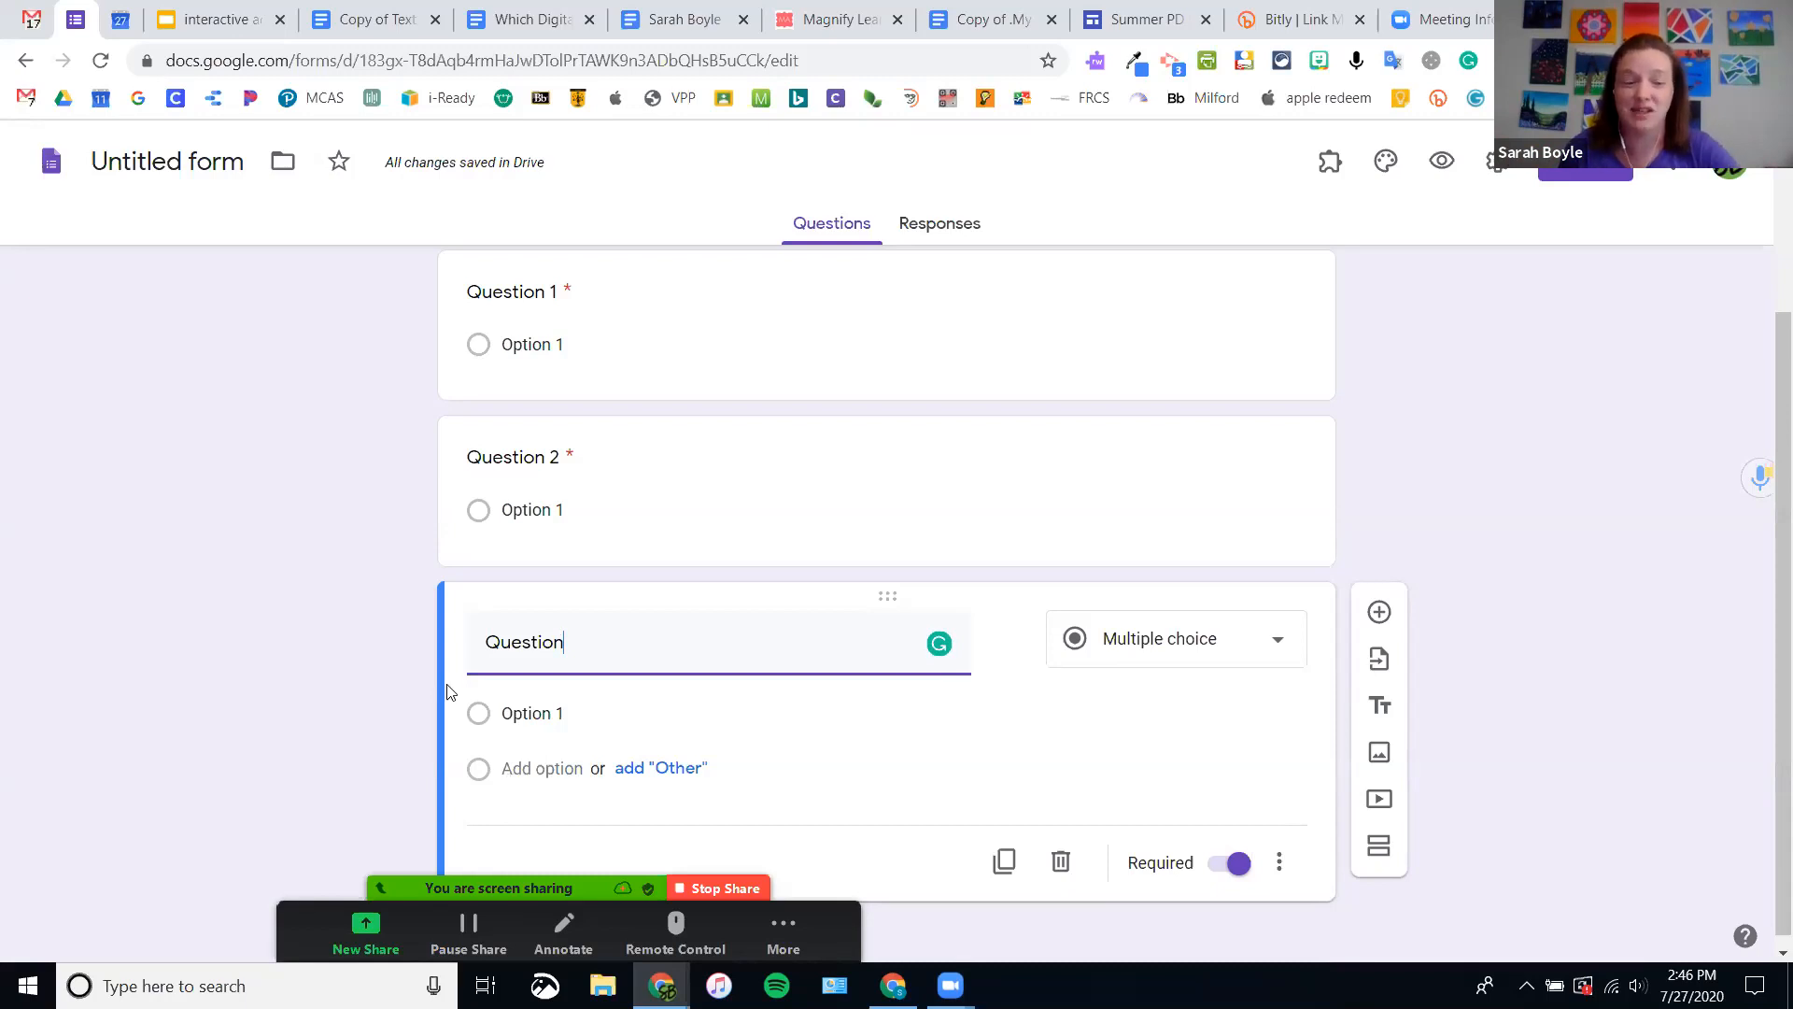
text(3)
- Add two new sections to the form after Question 3
click(1392, 631)
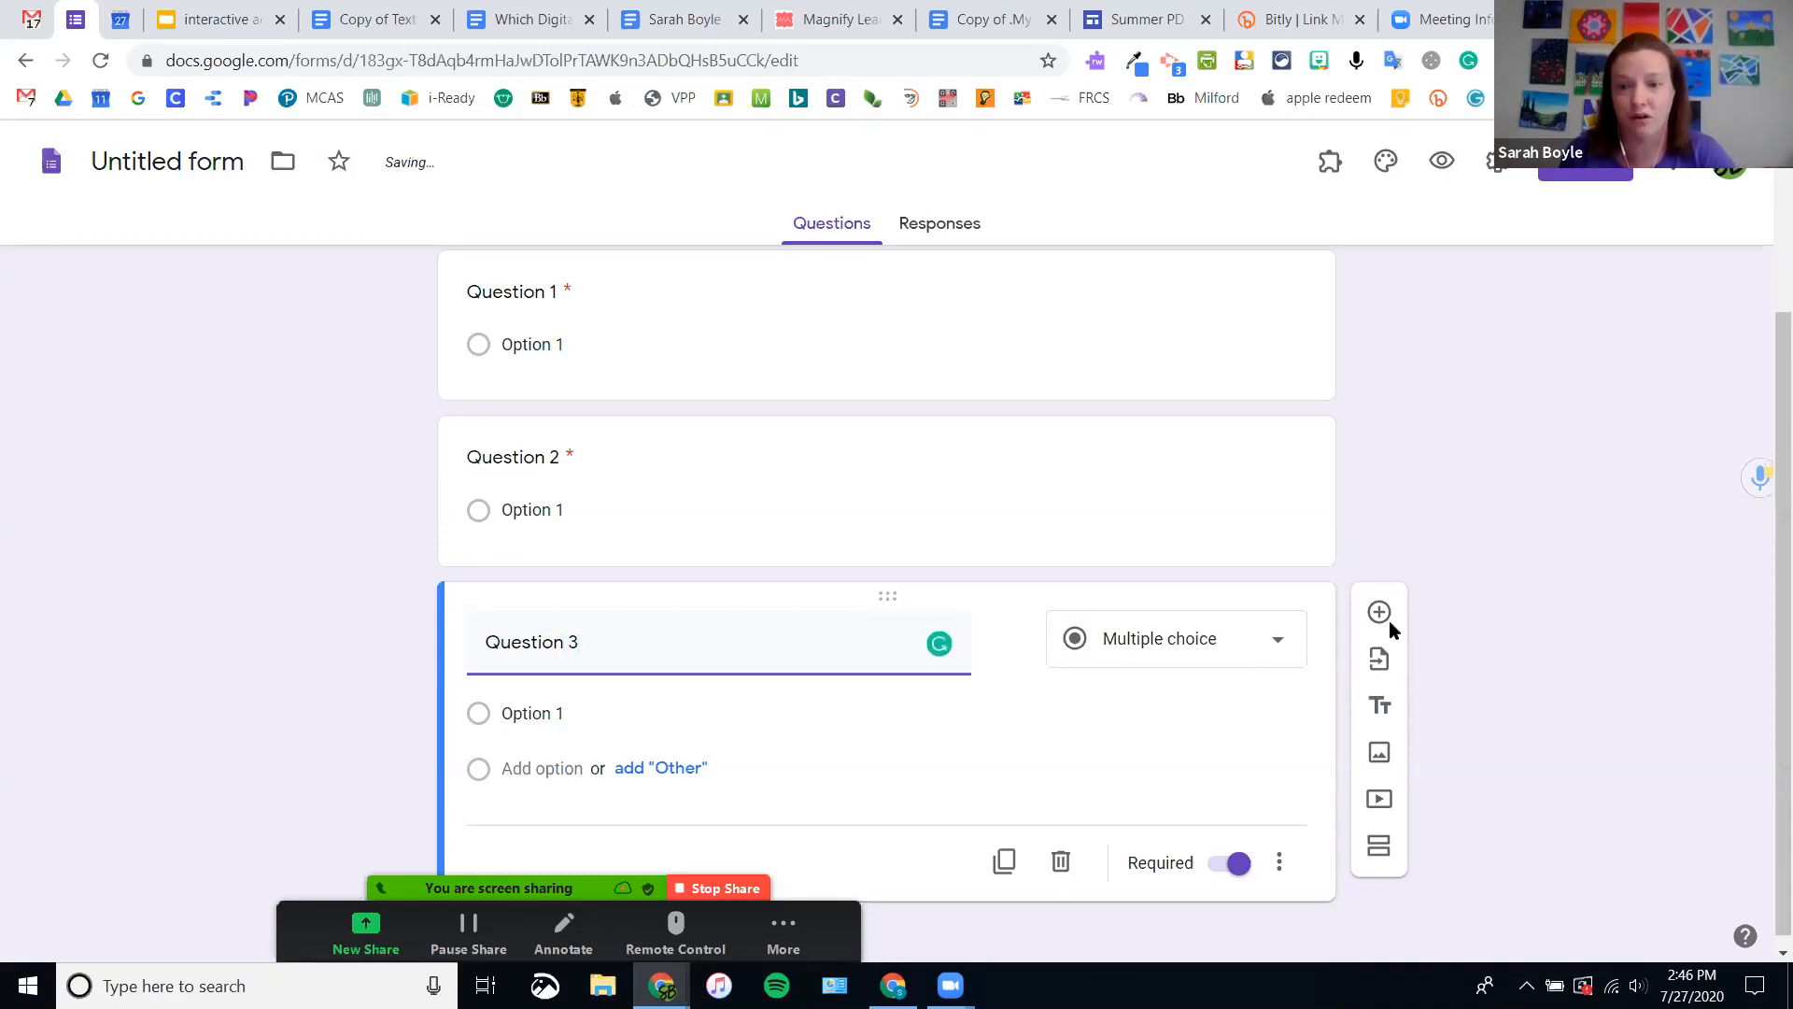
click(1380, 847)
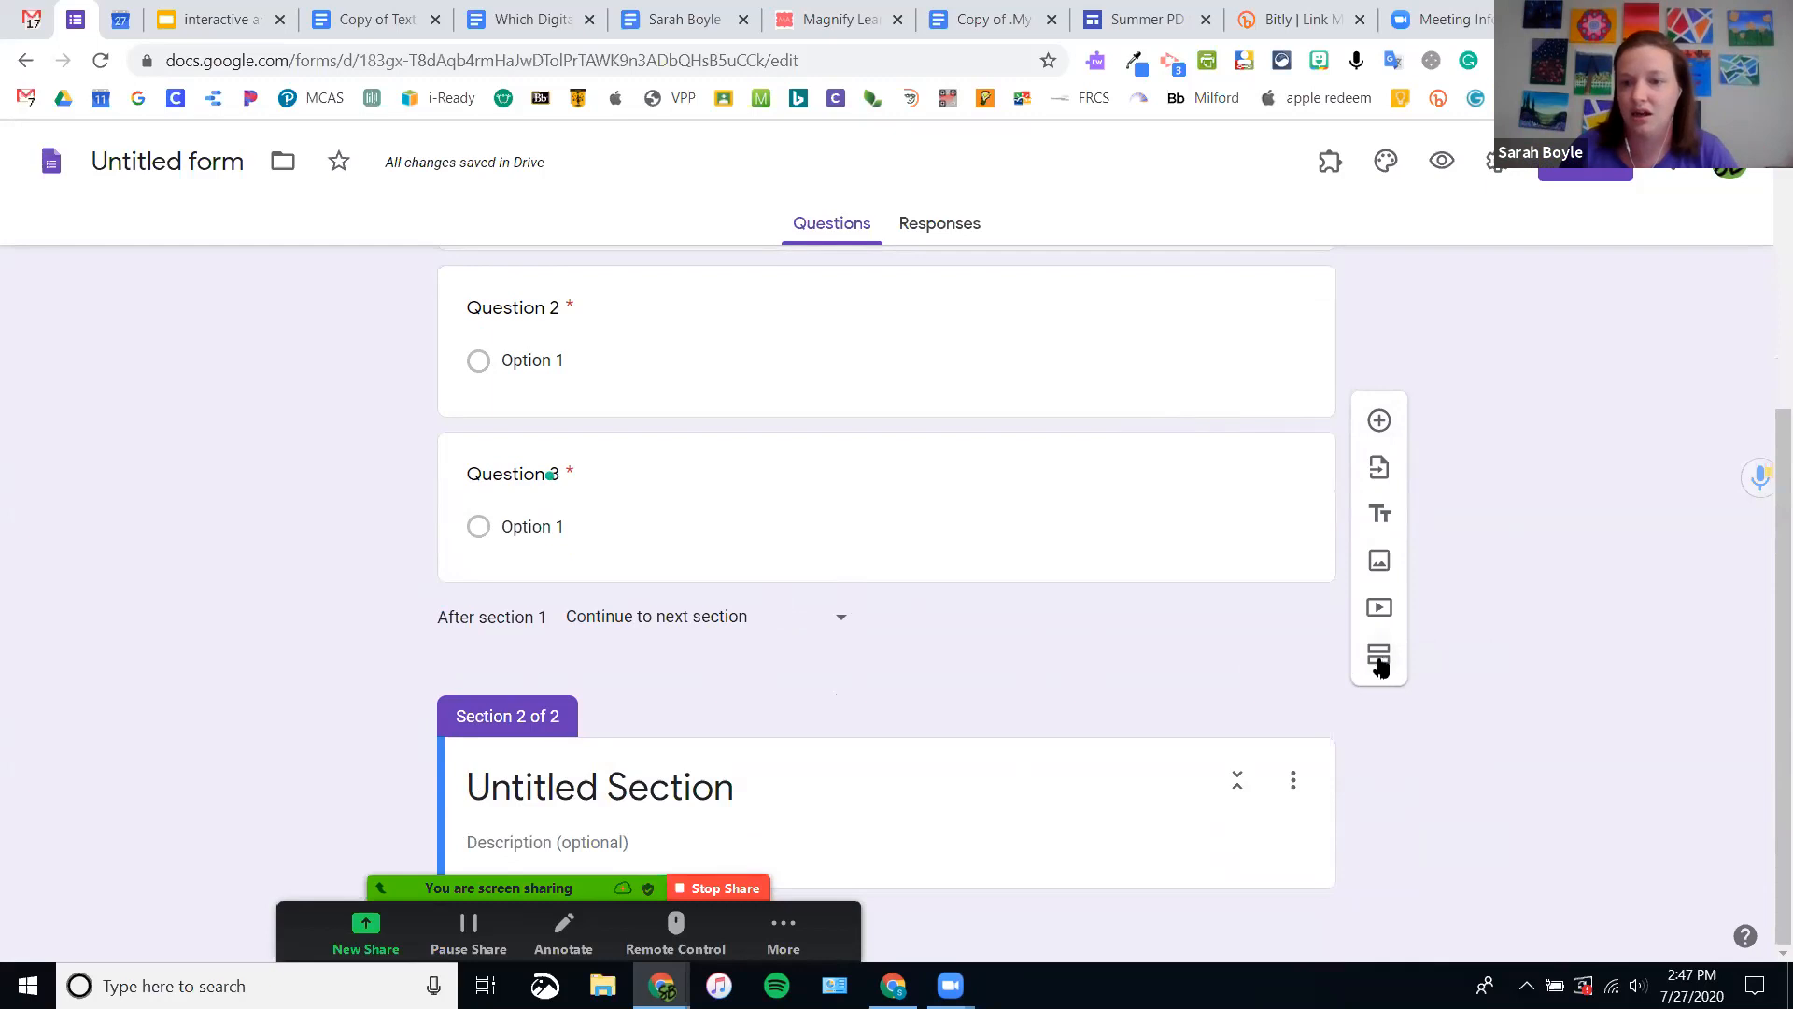
click(1380, 657)
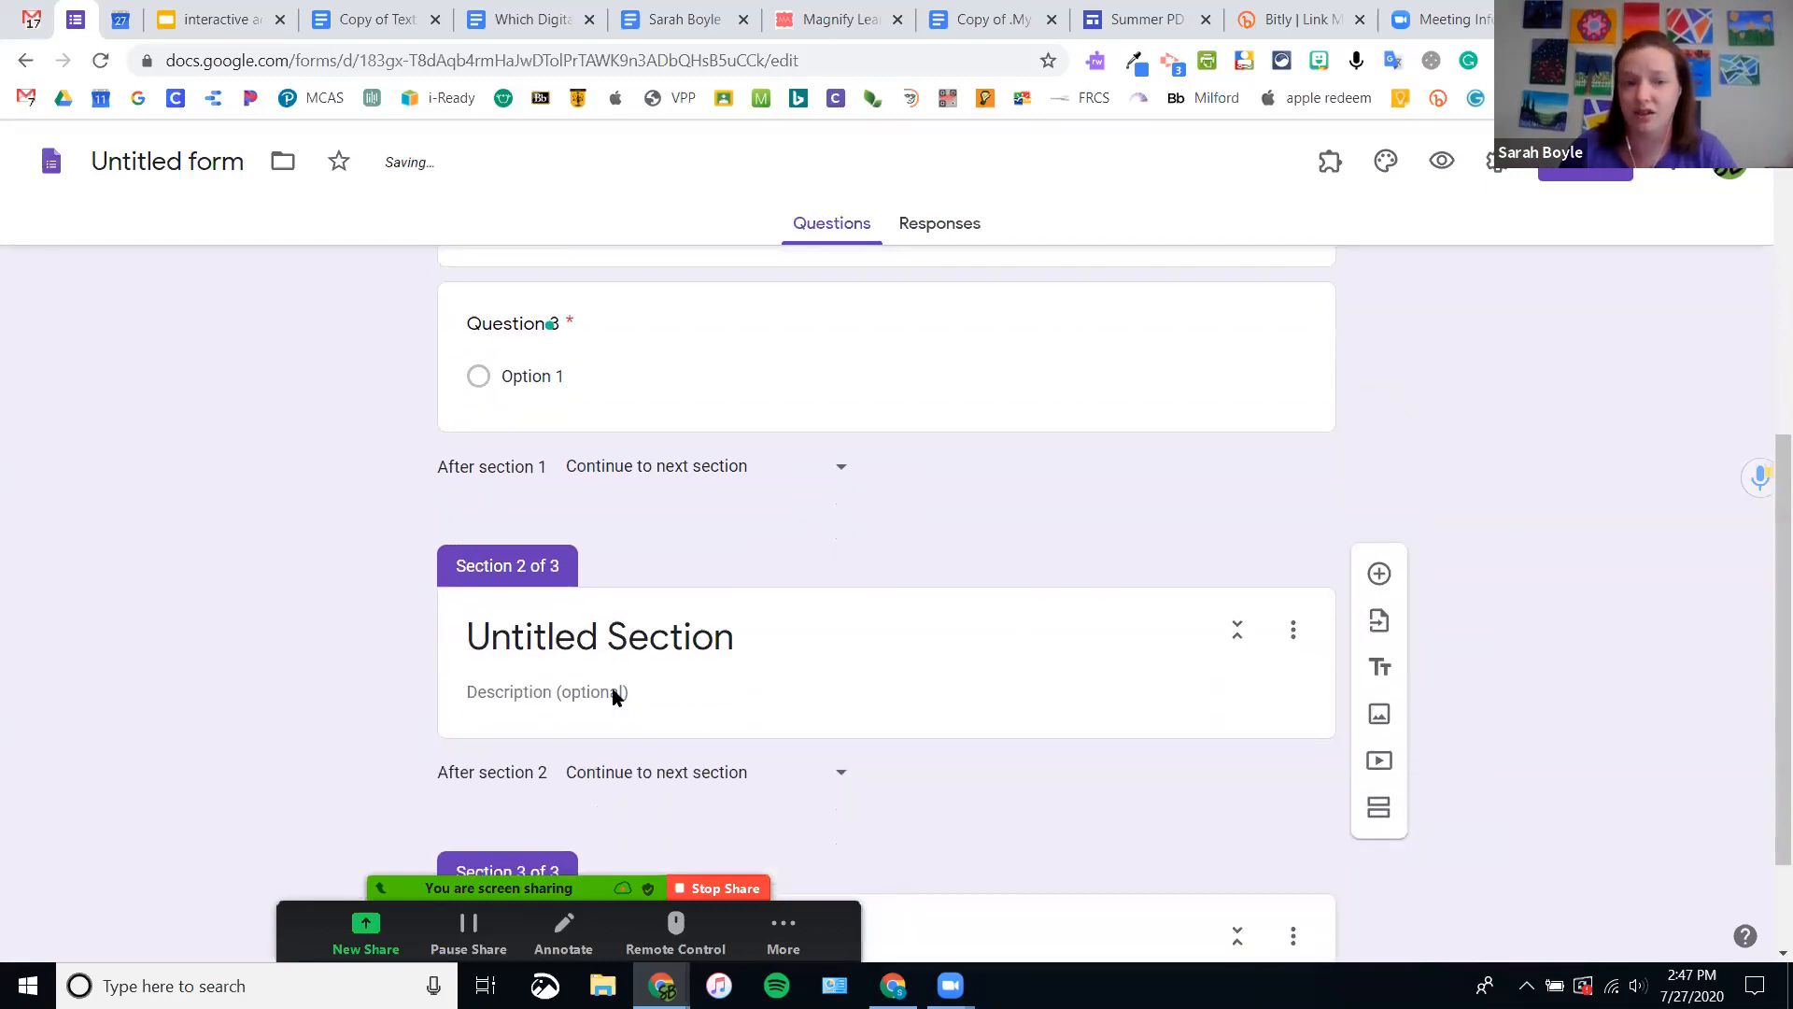
- Rename the two untitled sections as "Section 2" and "Section 3"
click(625, 539)
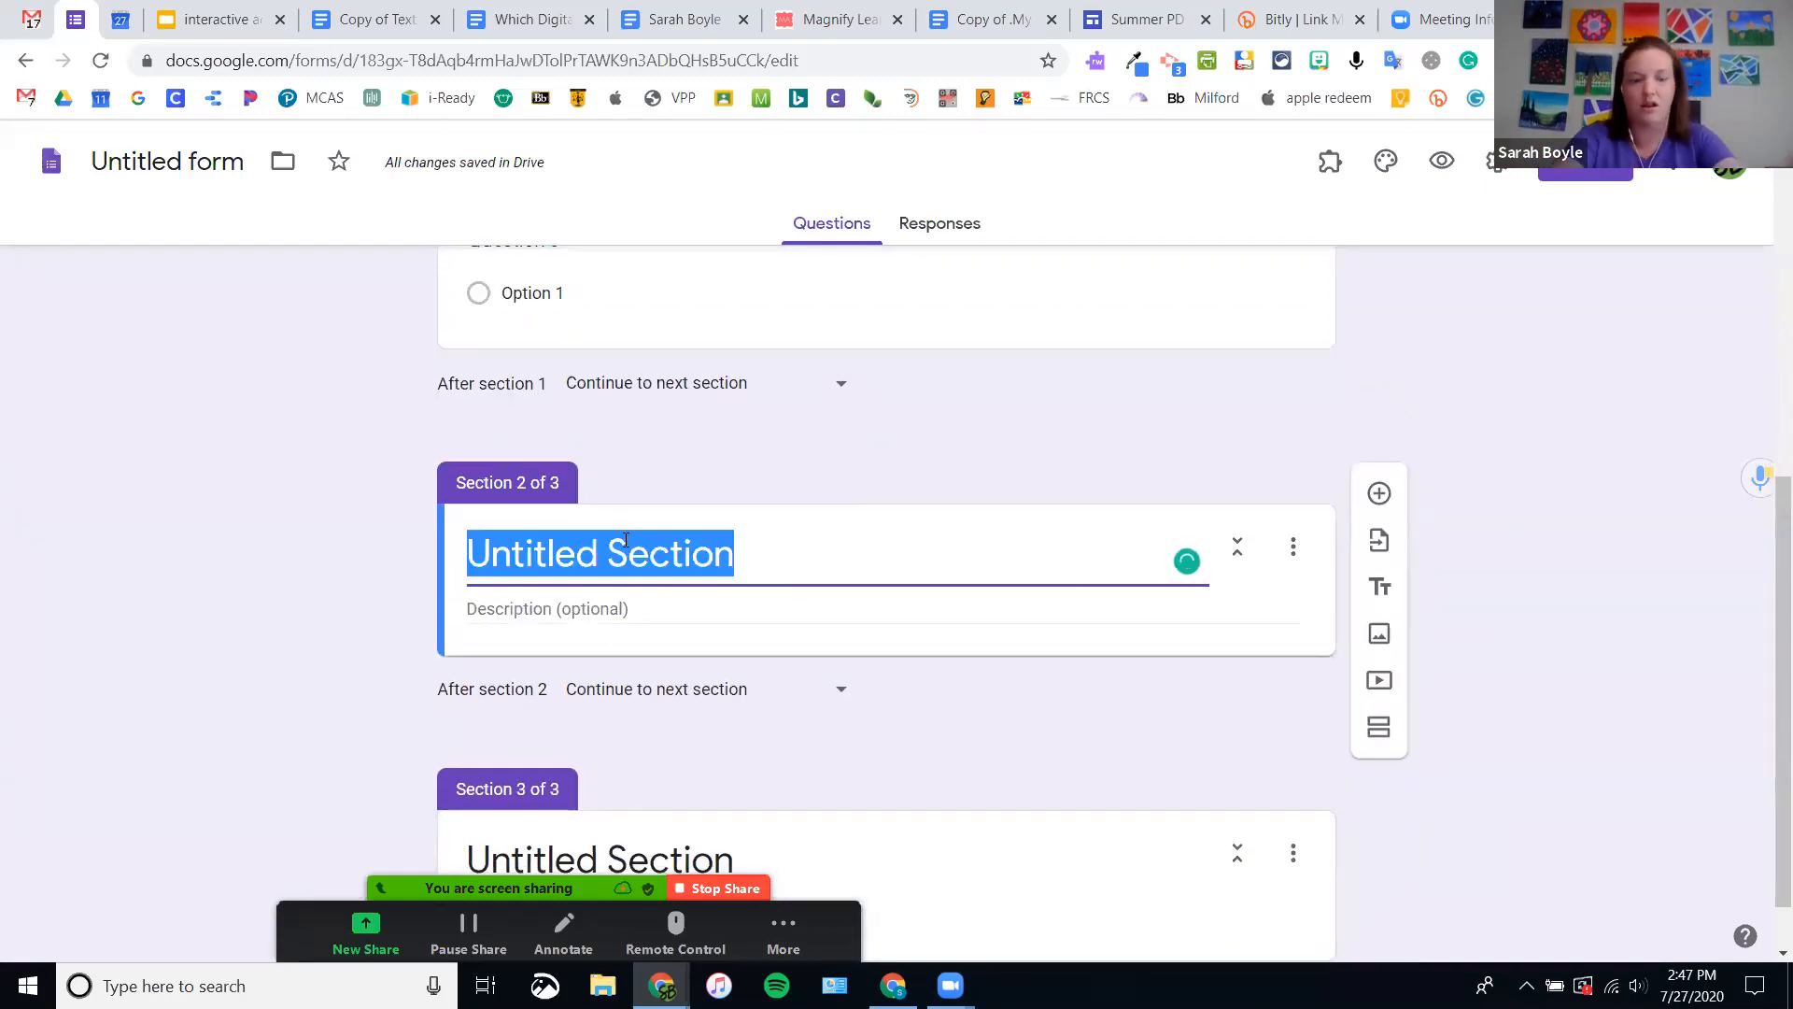
text(Se)
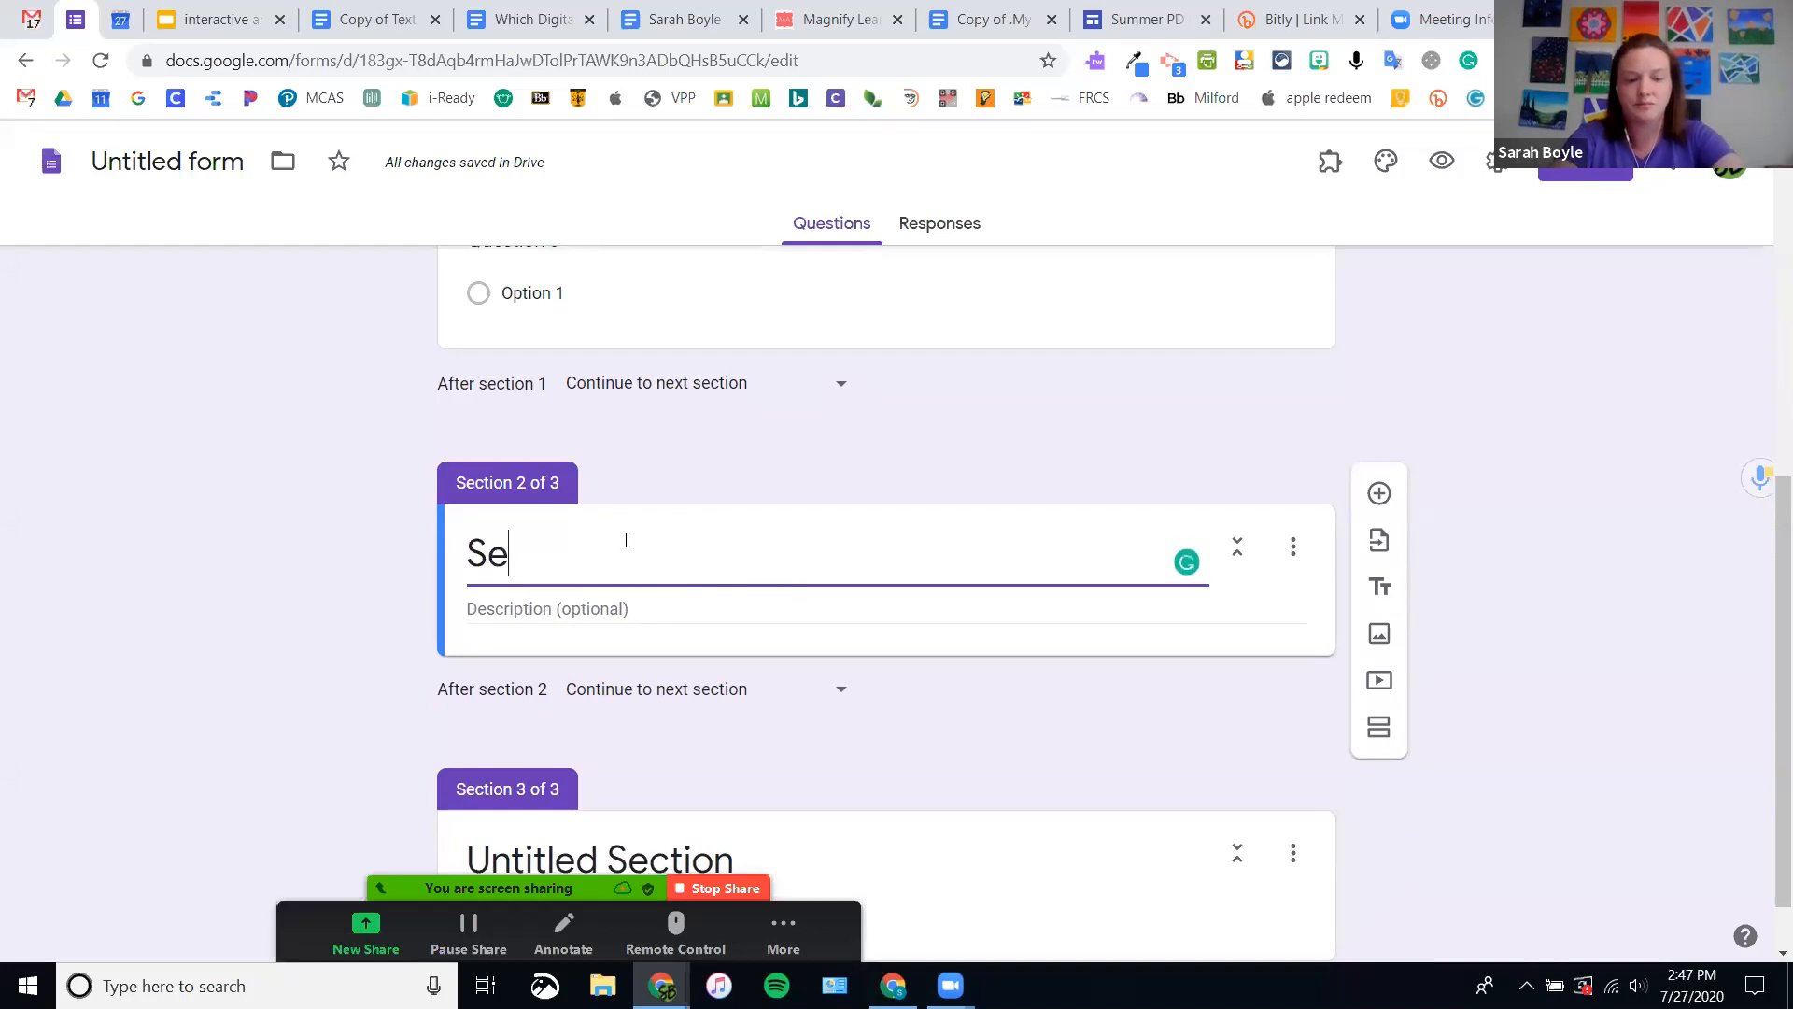
text(ction 2)
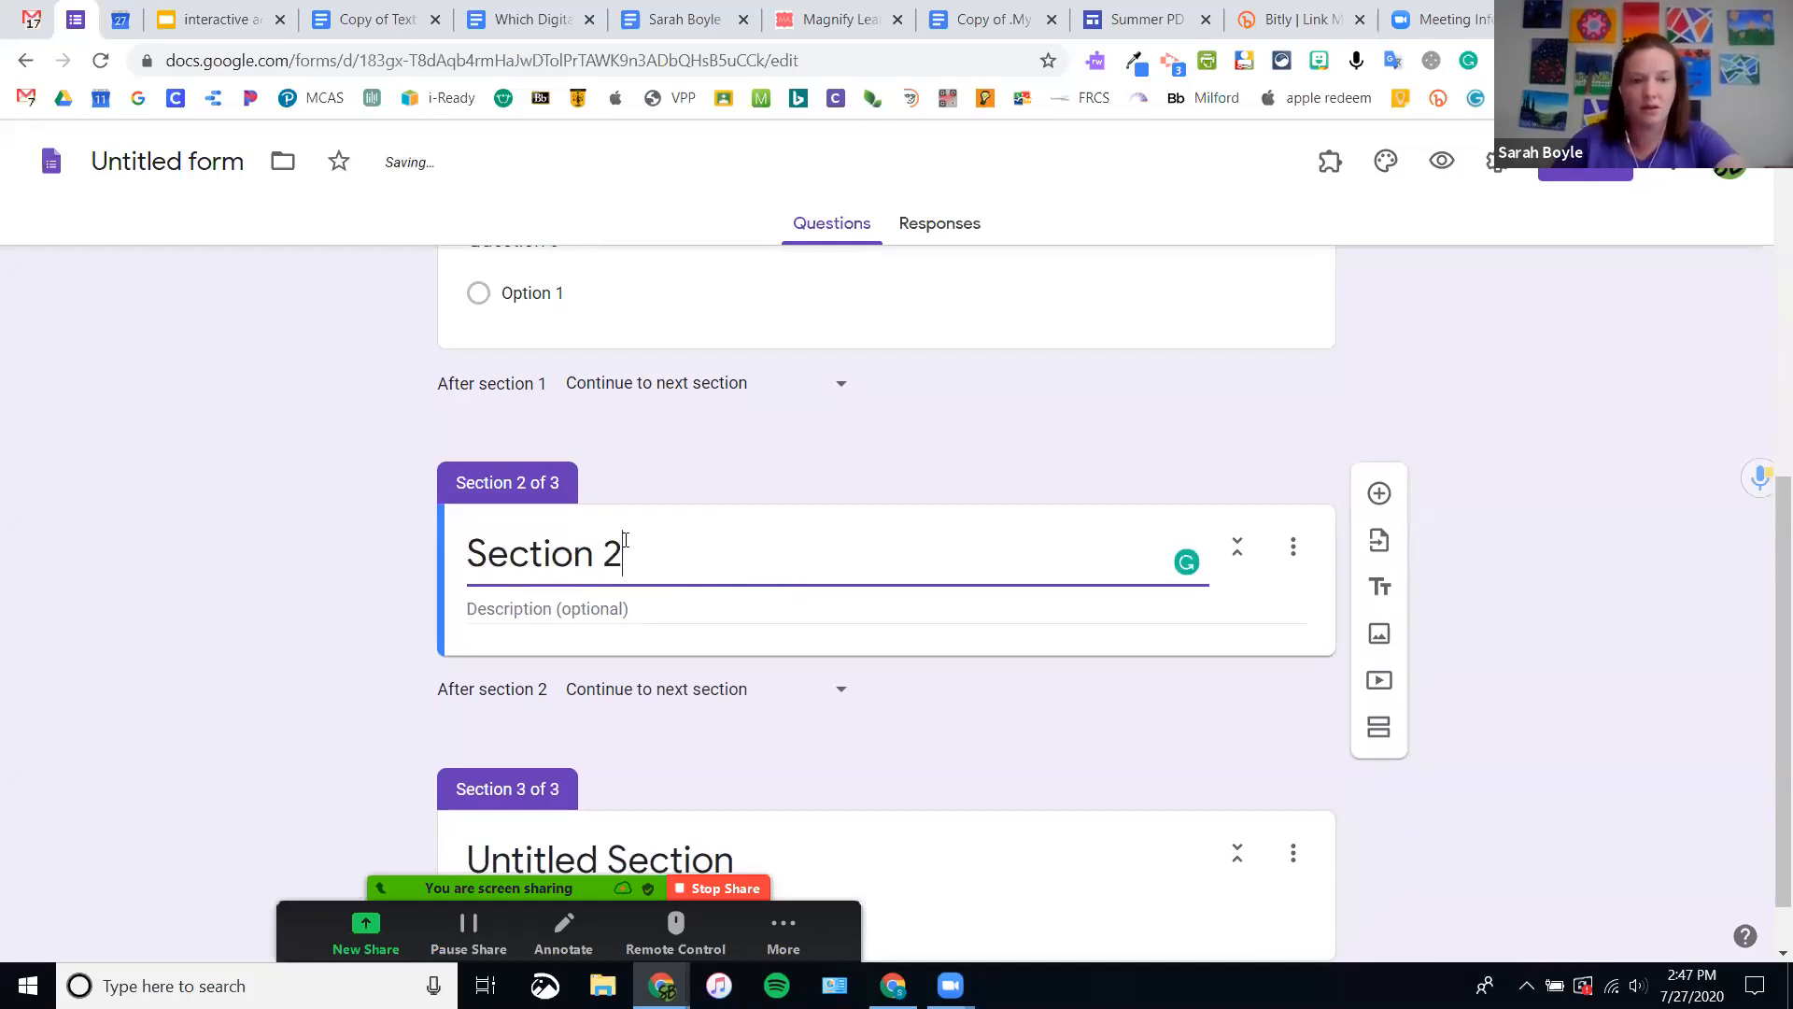
scroll(671, 665, down, 1)
click(640, 801)
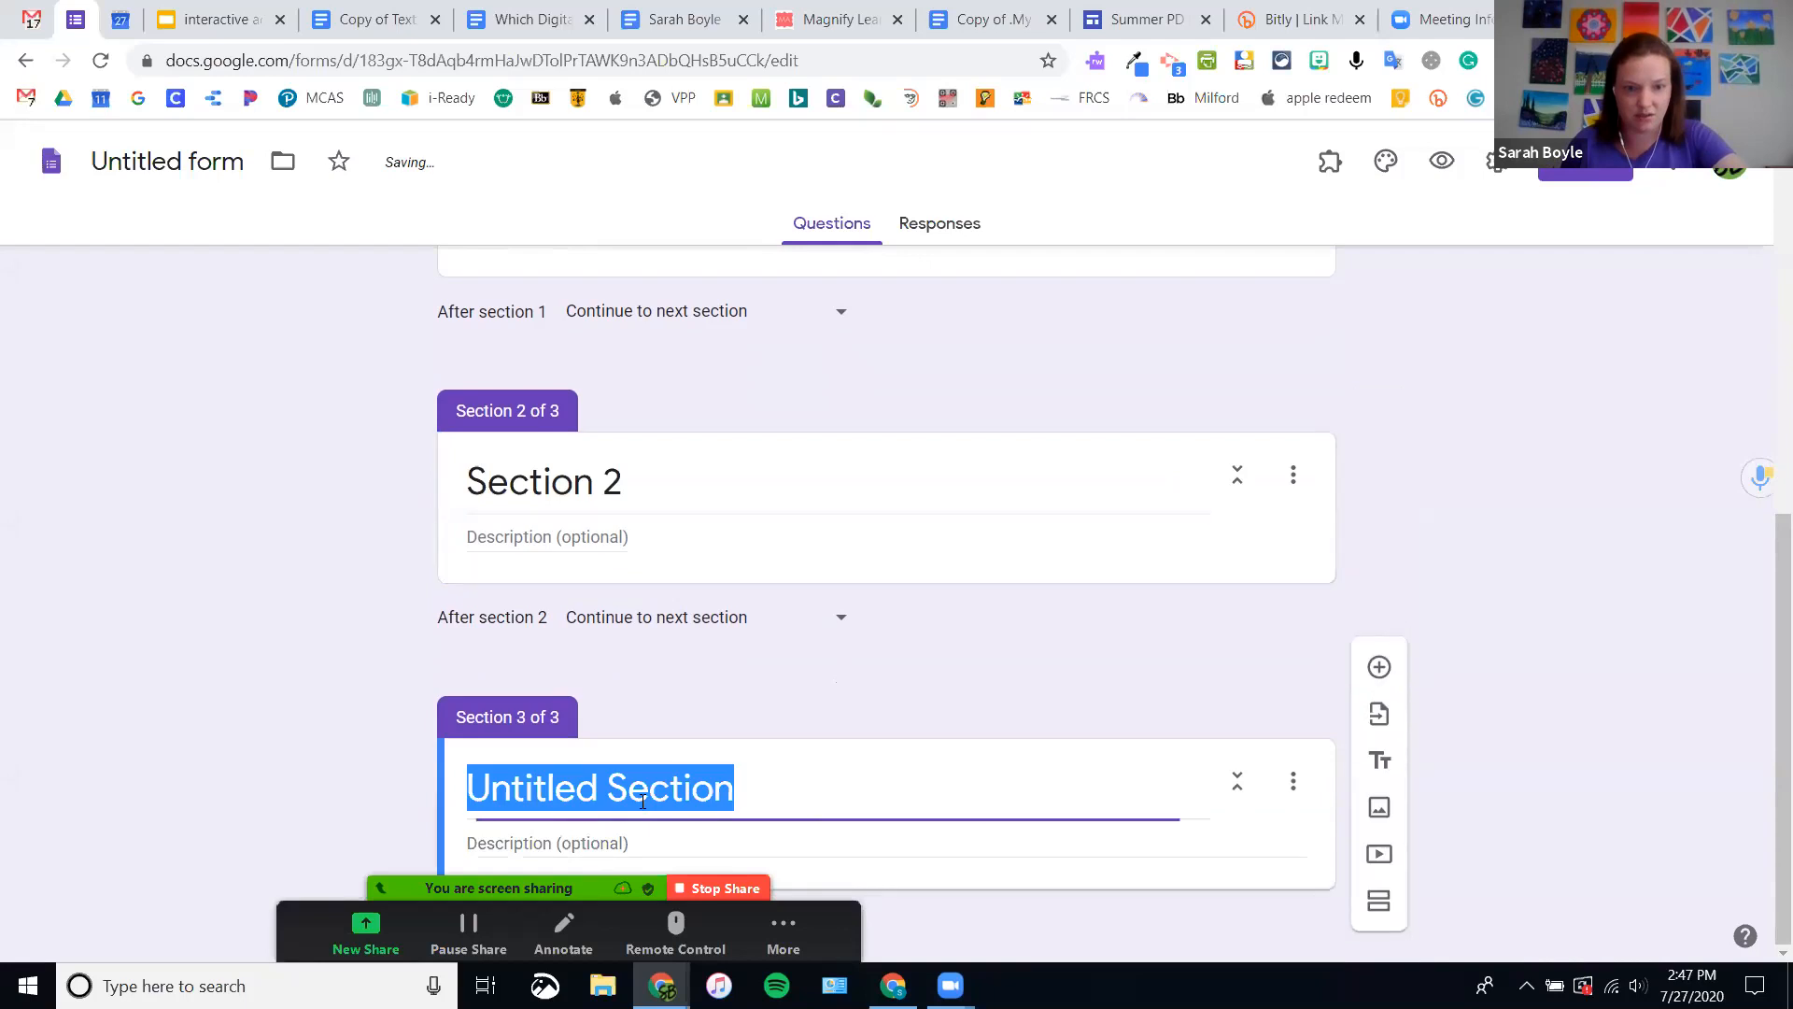
text(Section 3)
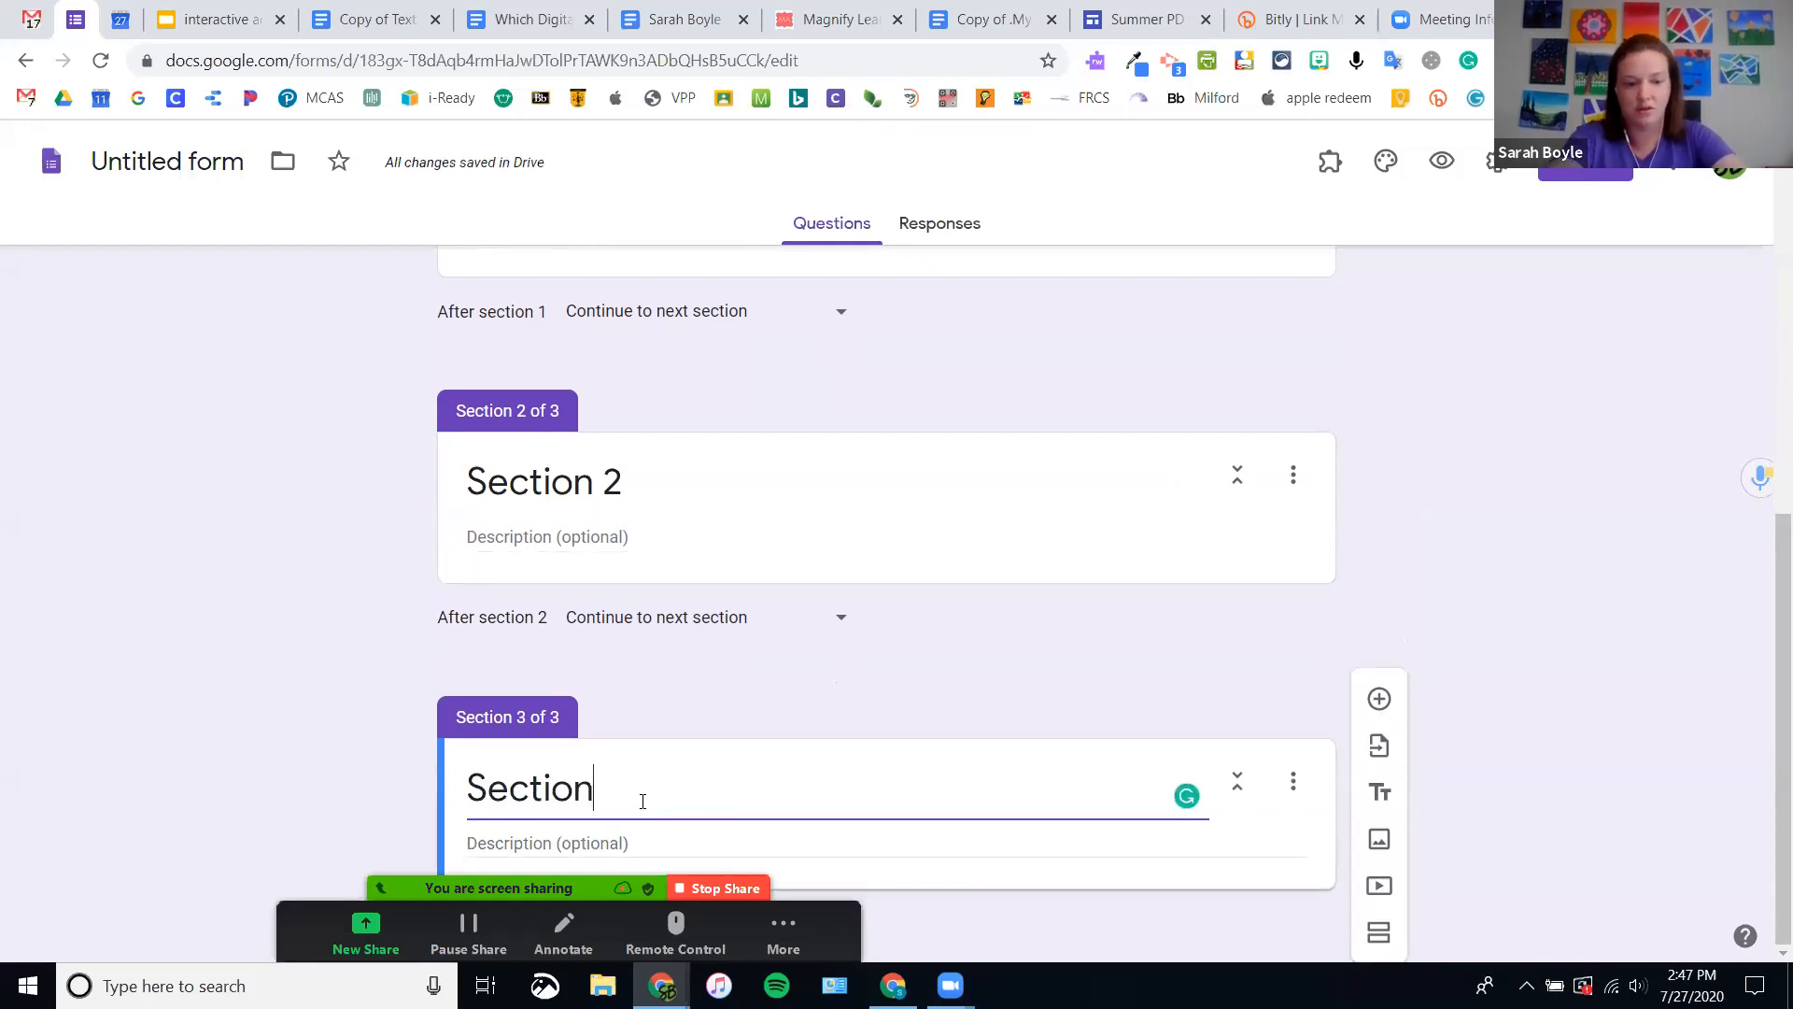
- Add a multiple choice question titled "Question 4" to Section 2
click(1149, 530)
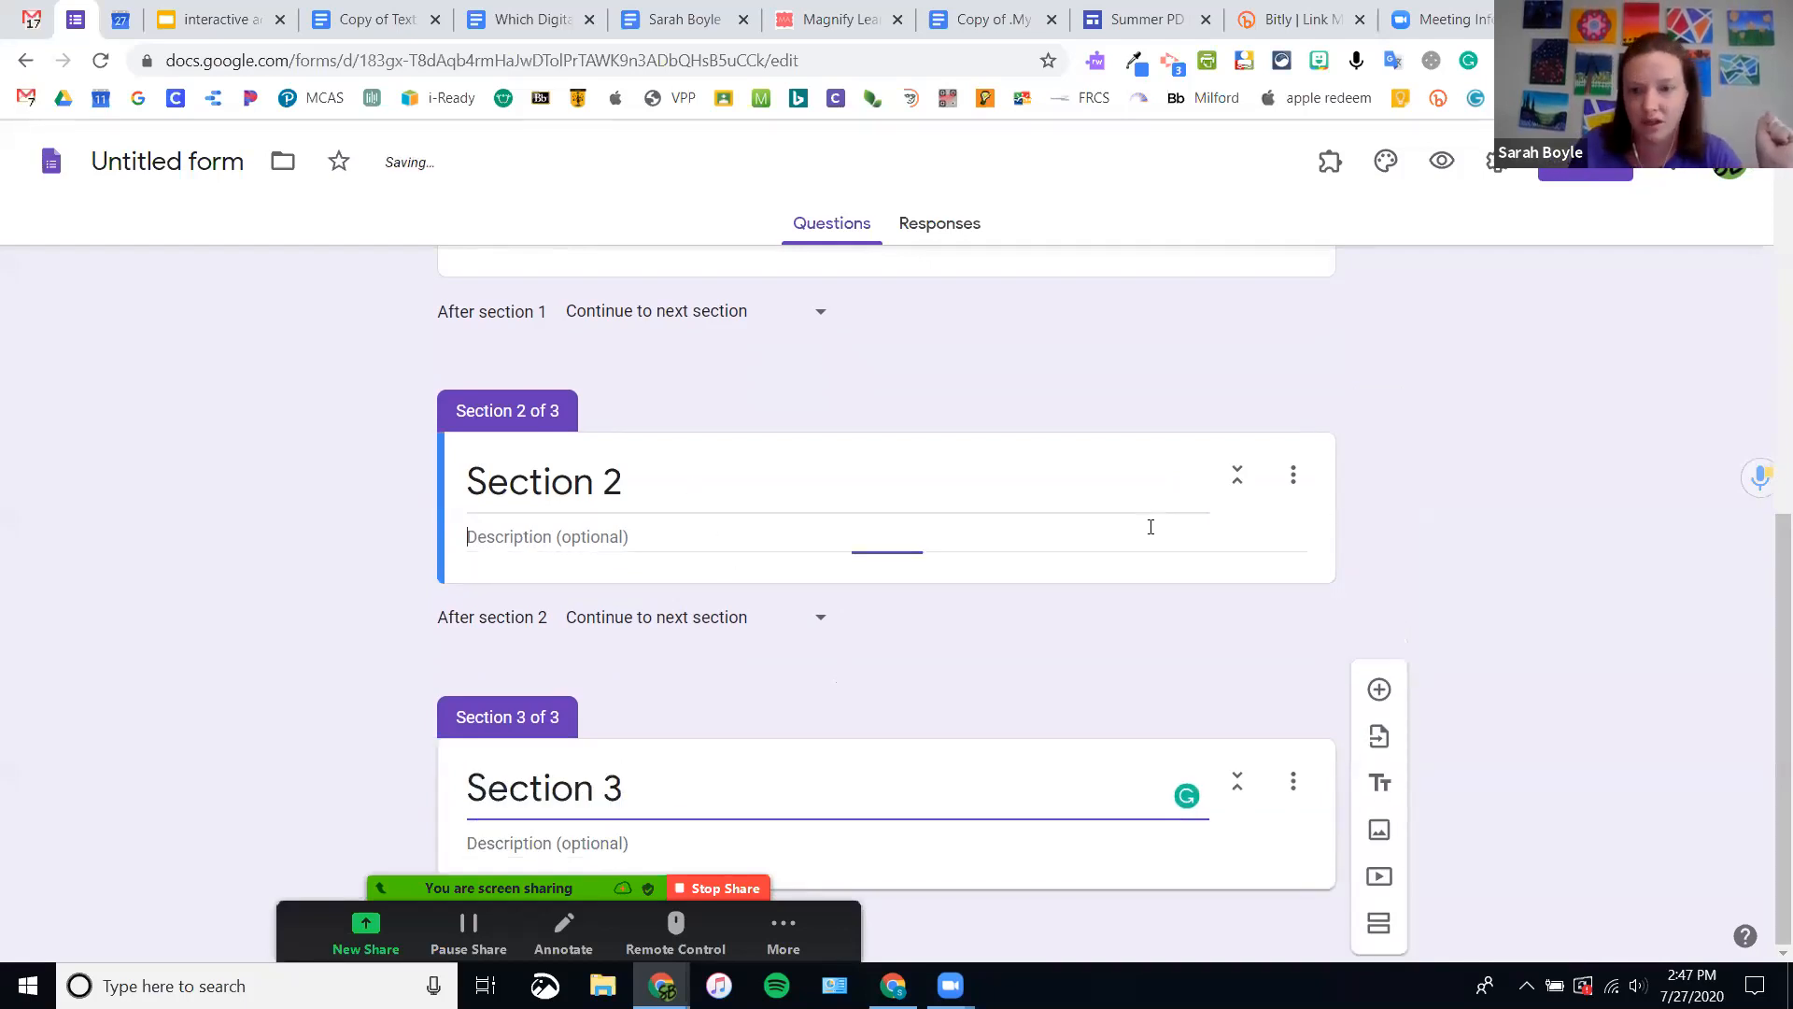
click(1380, 421)
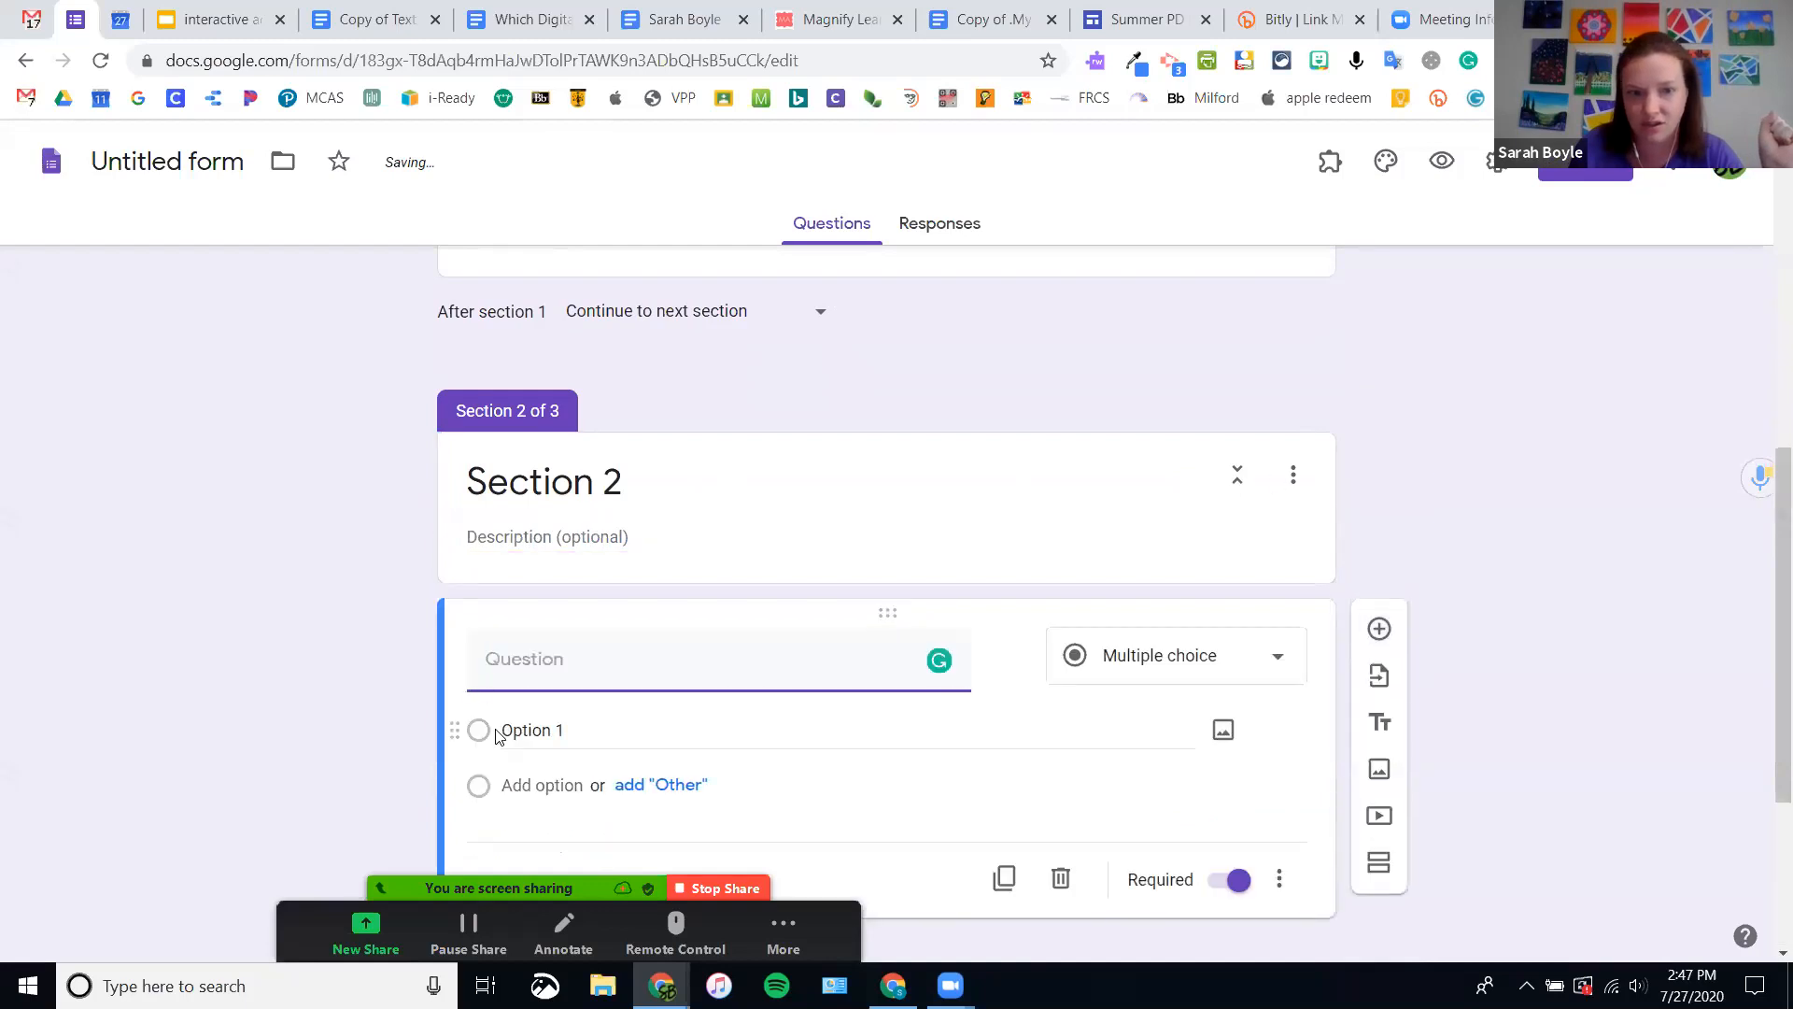
text(Questio)
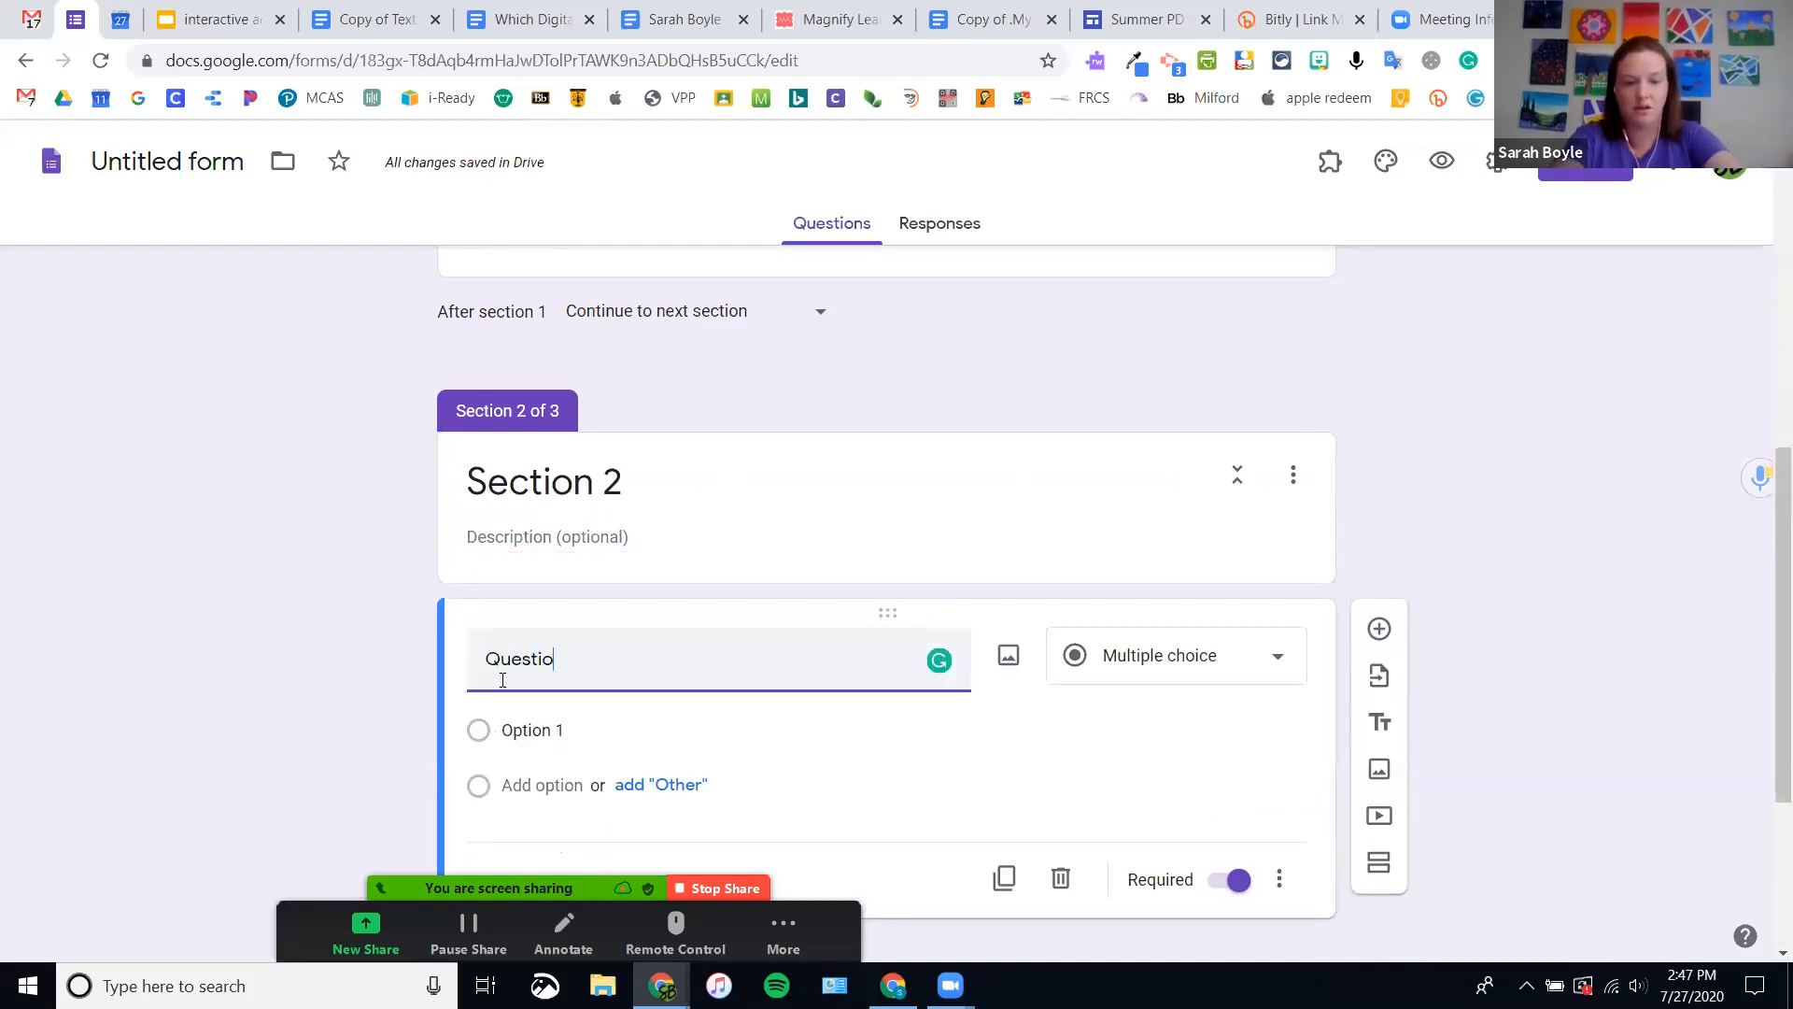
text(n 4)
- Add a multiple choice question titled "Question 10" to Section 3
scroll(654, 799, down, 3)
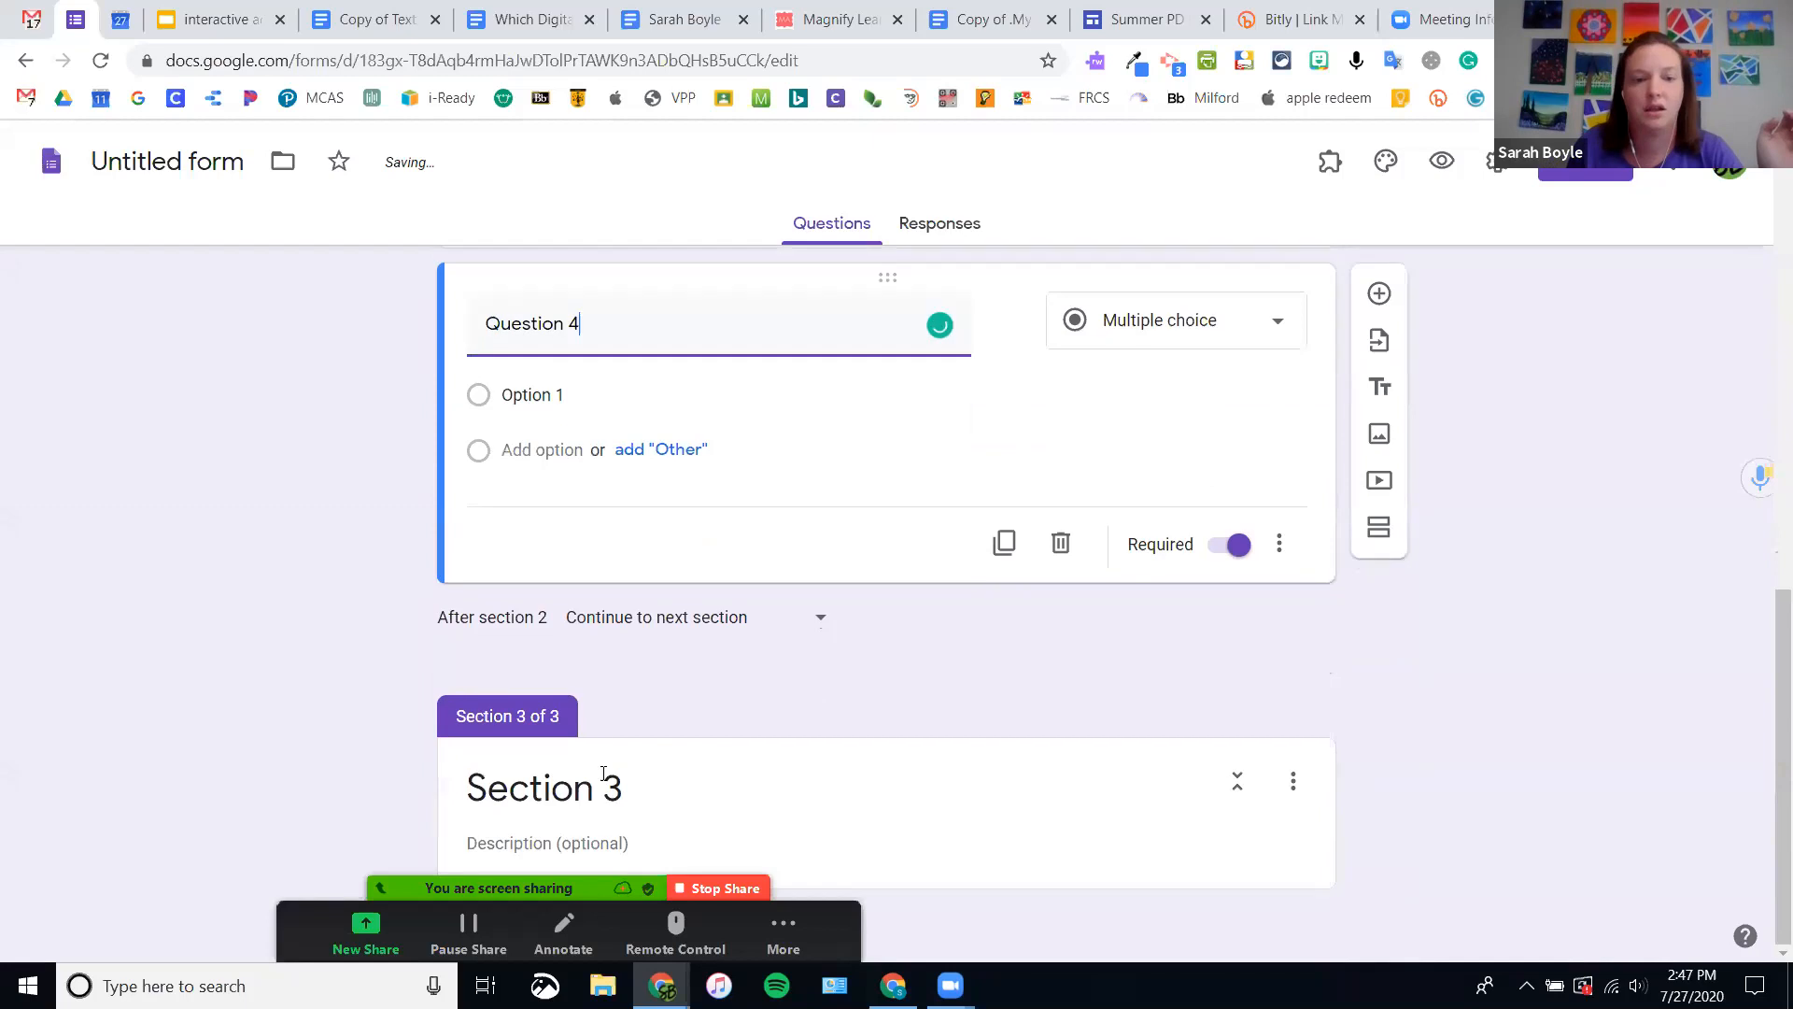
click(1308, 803)
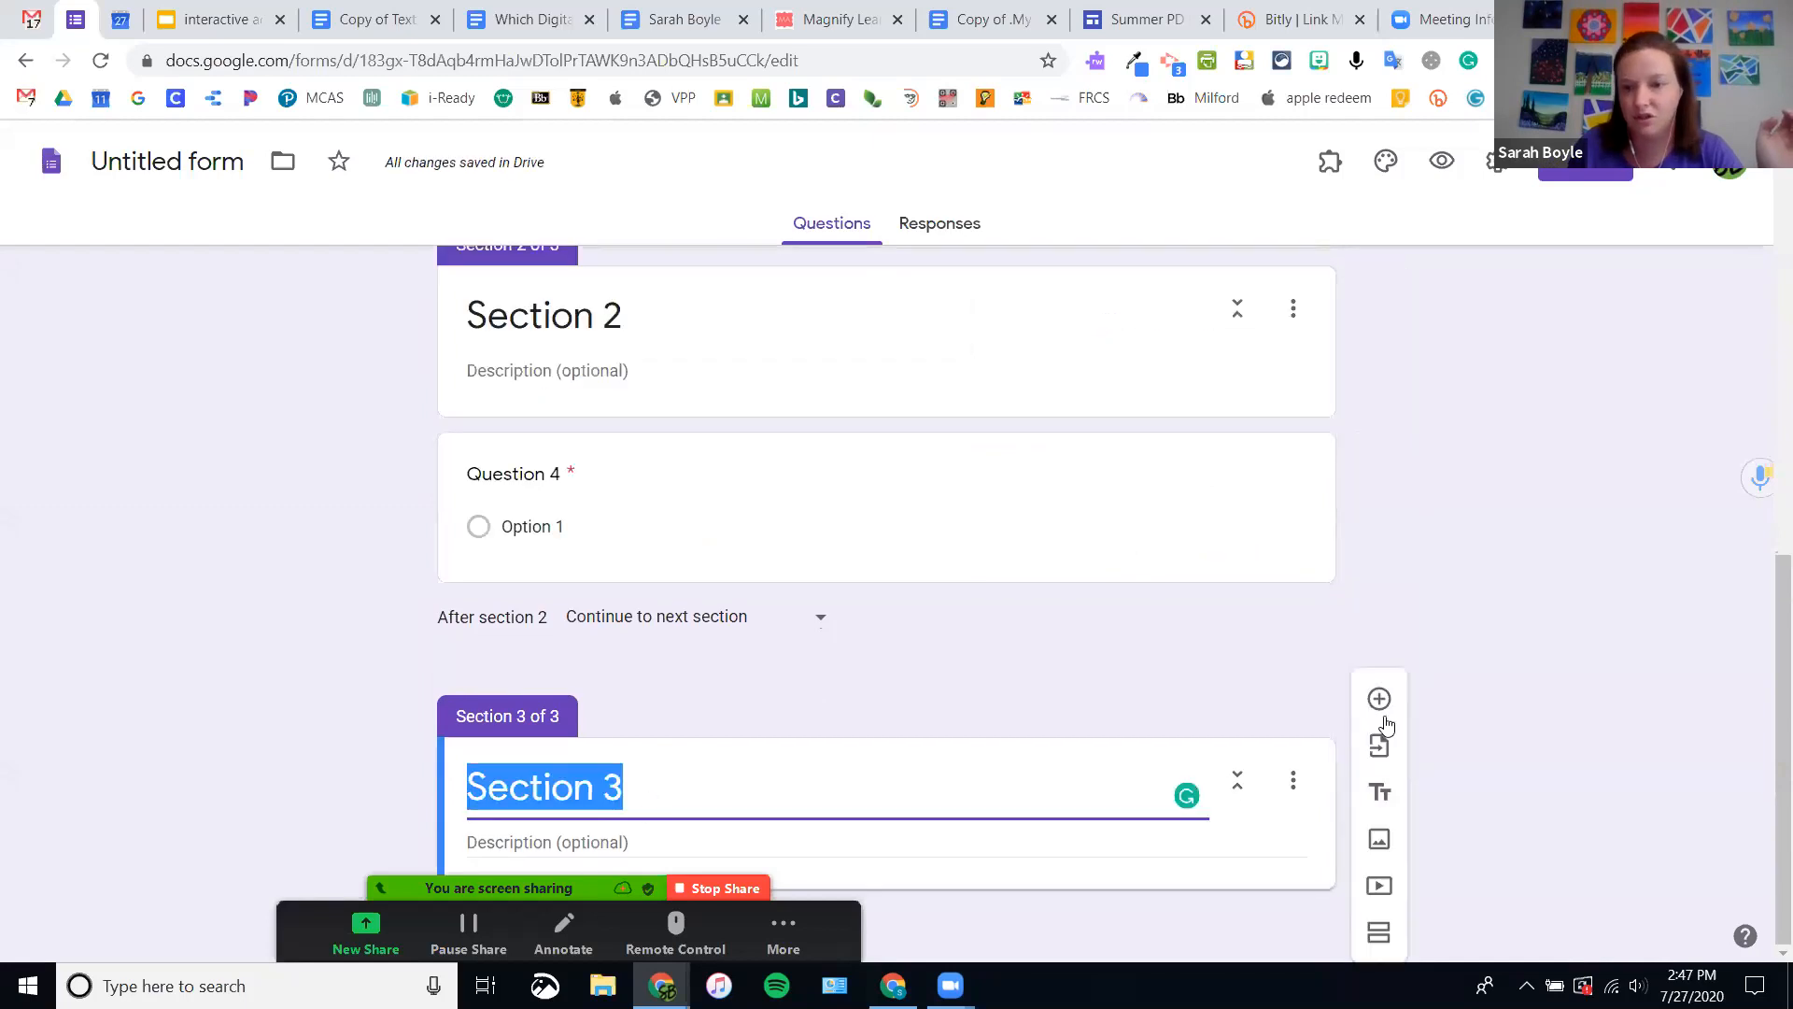
click(1375, 706)
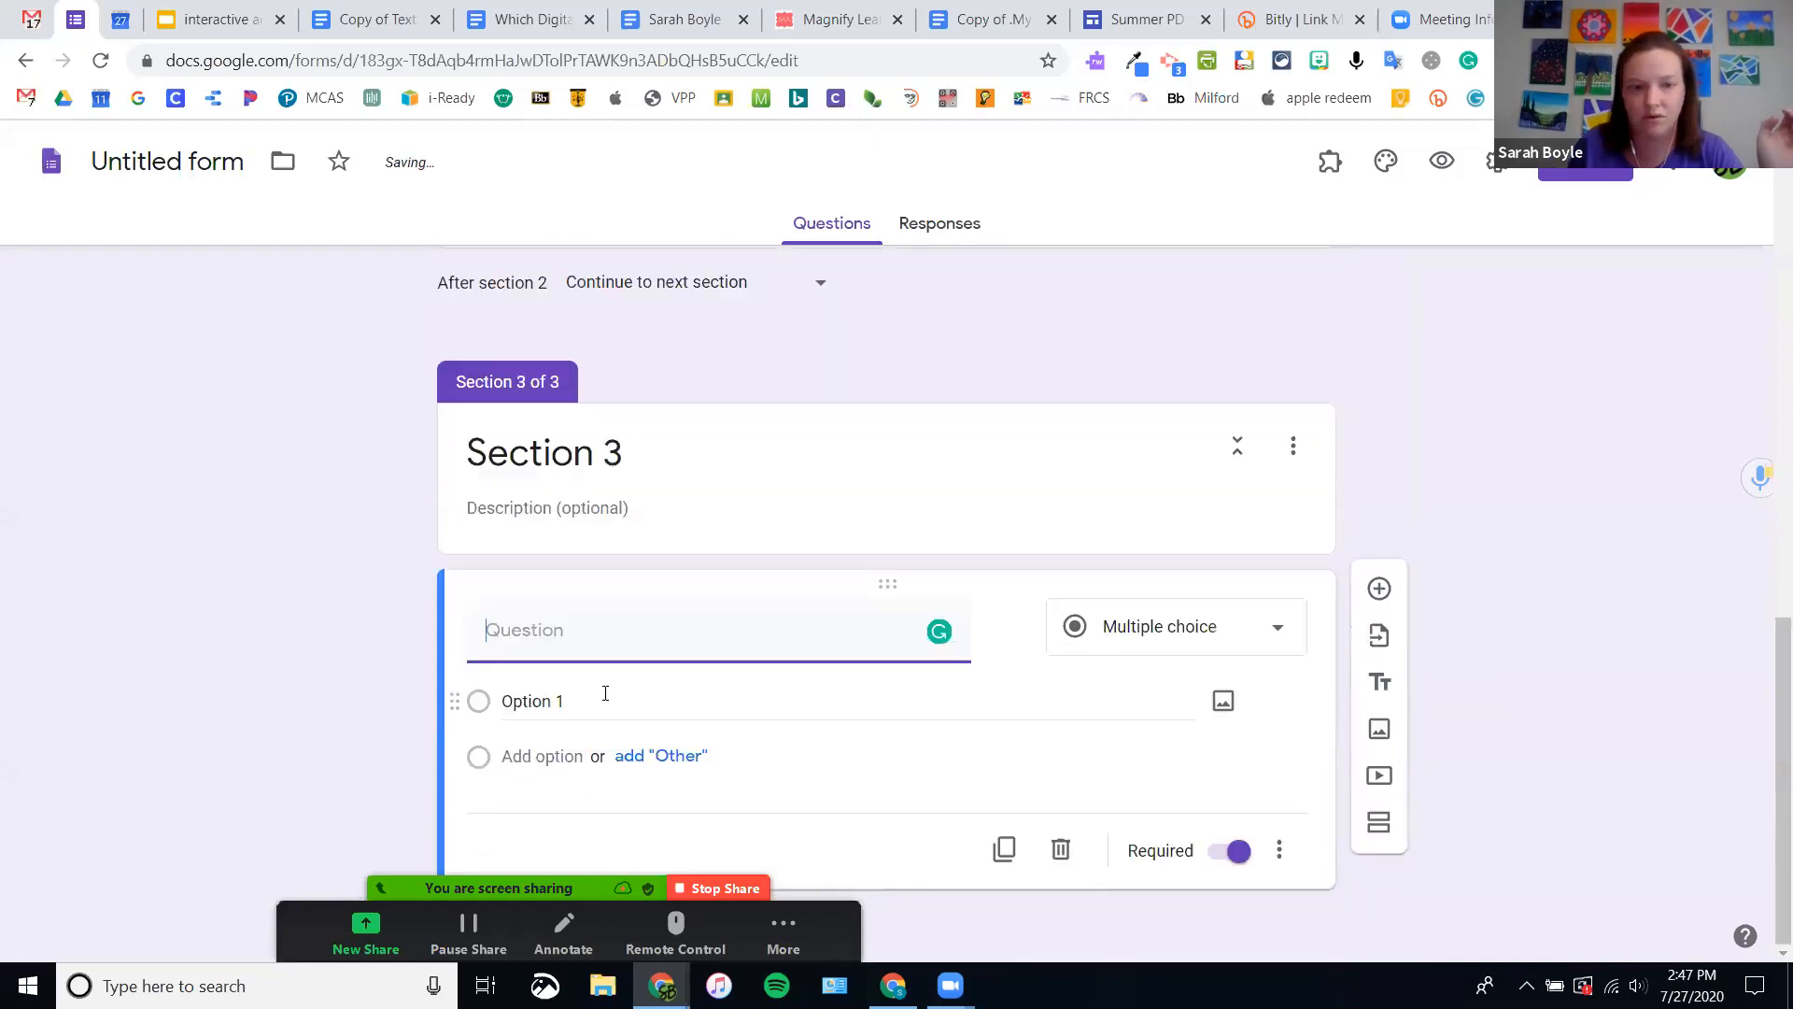
text(Questio)
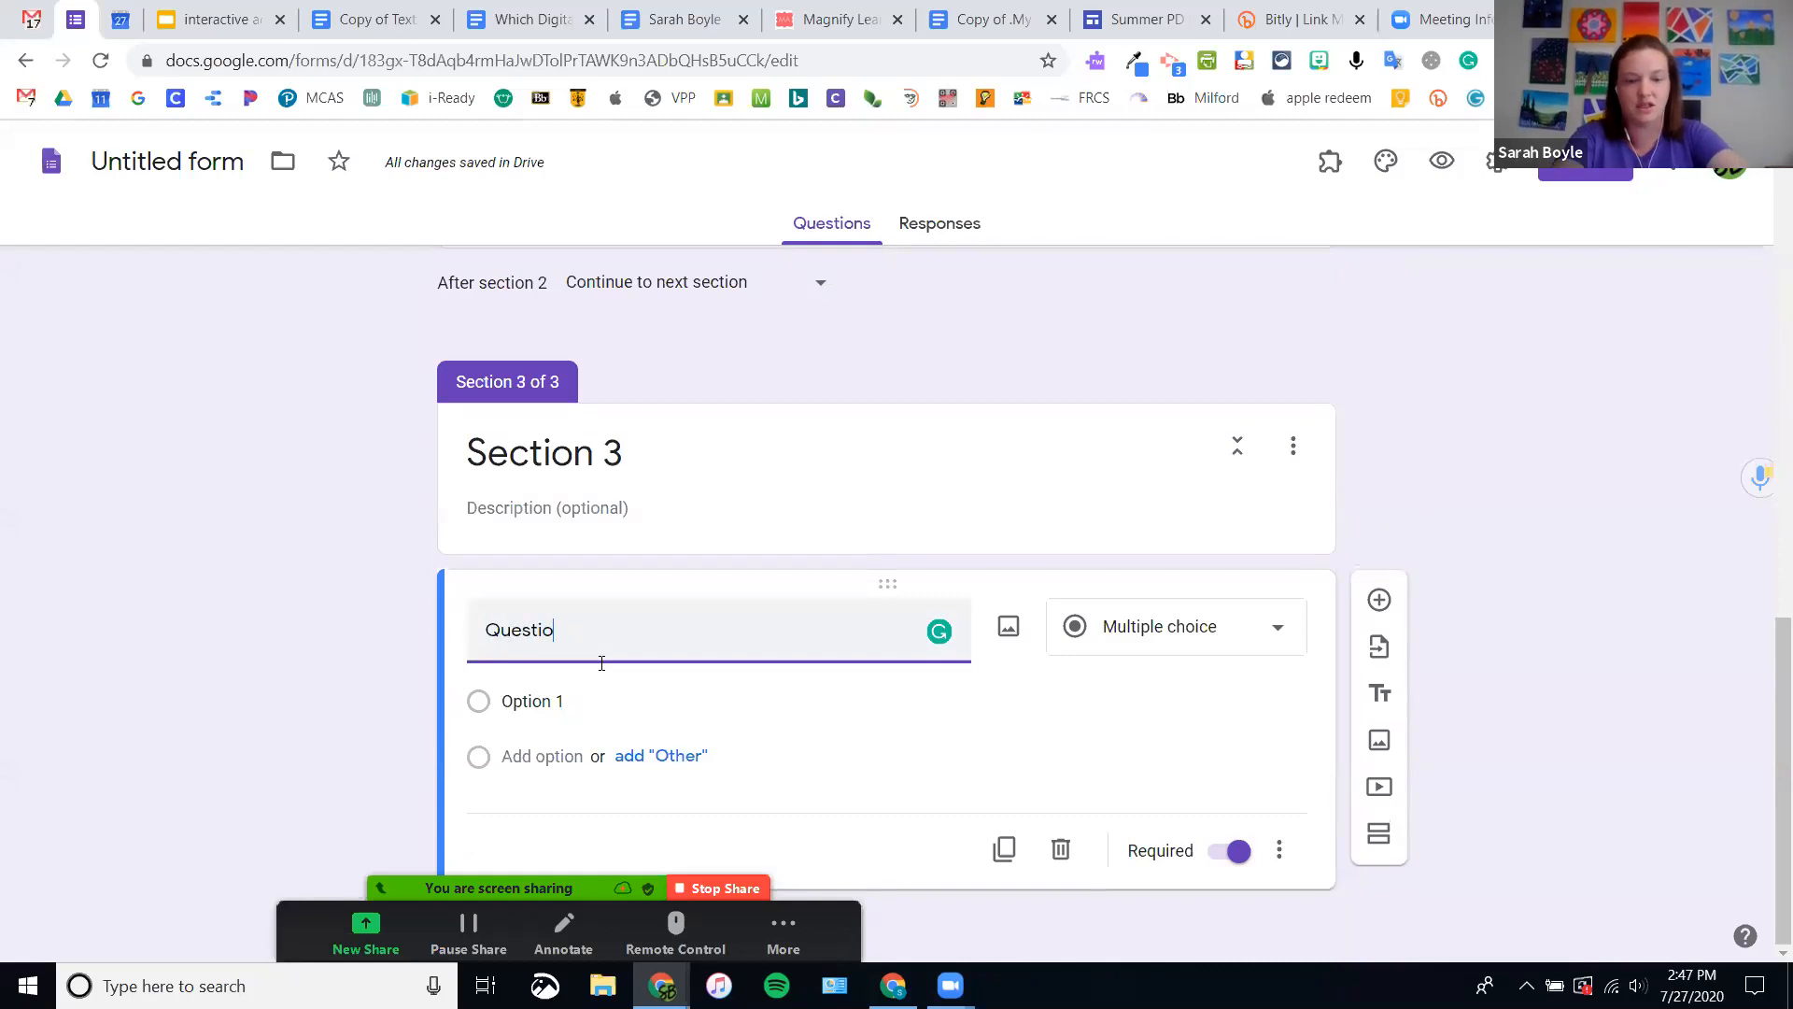
text(n 10)
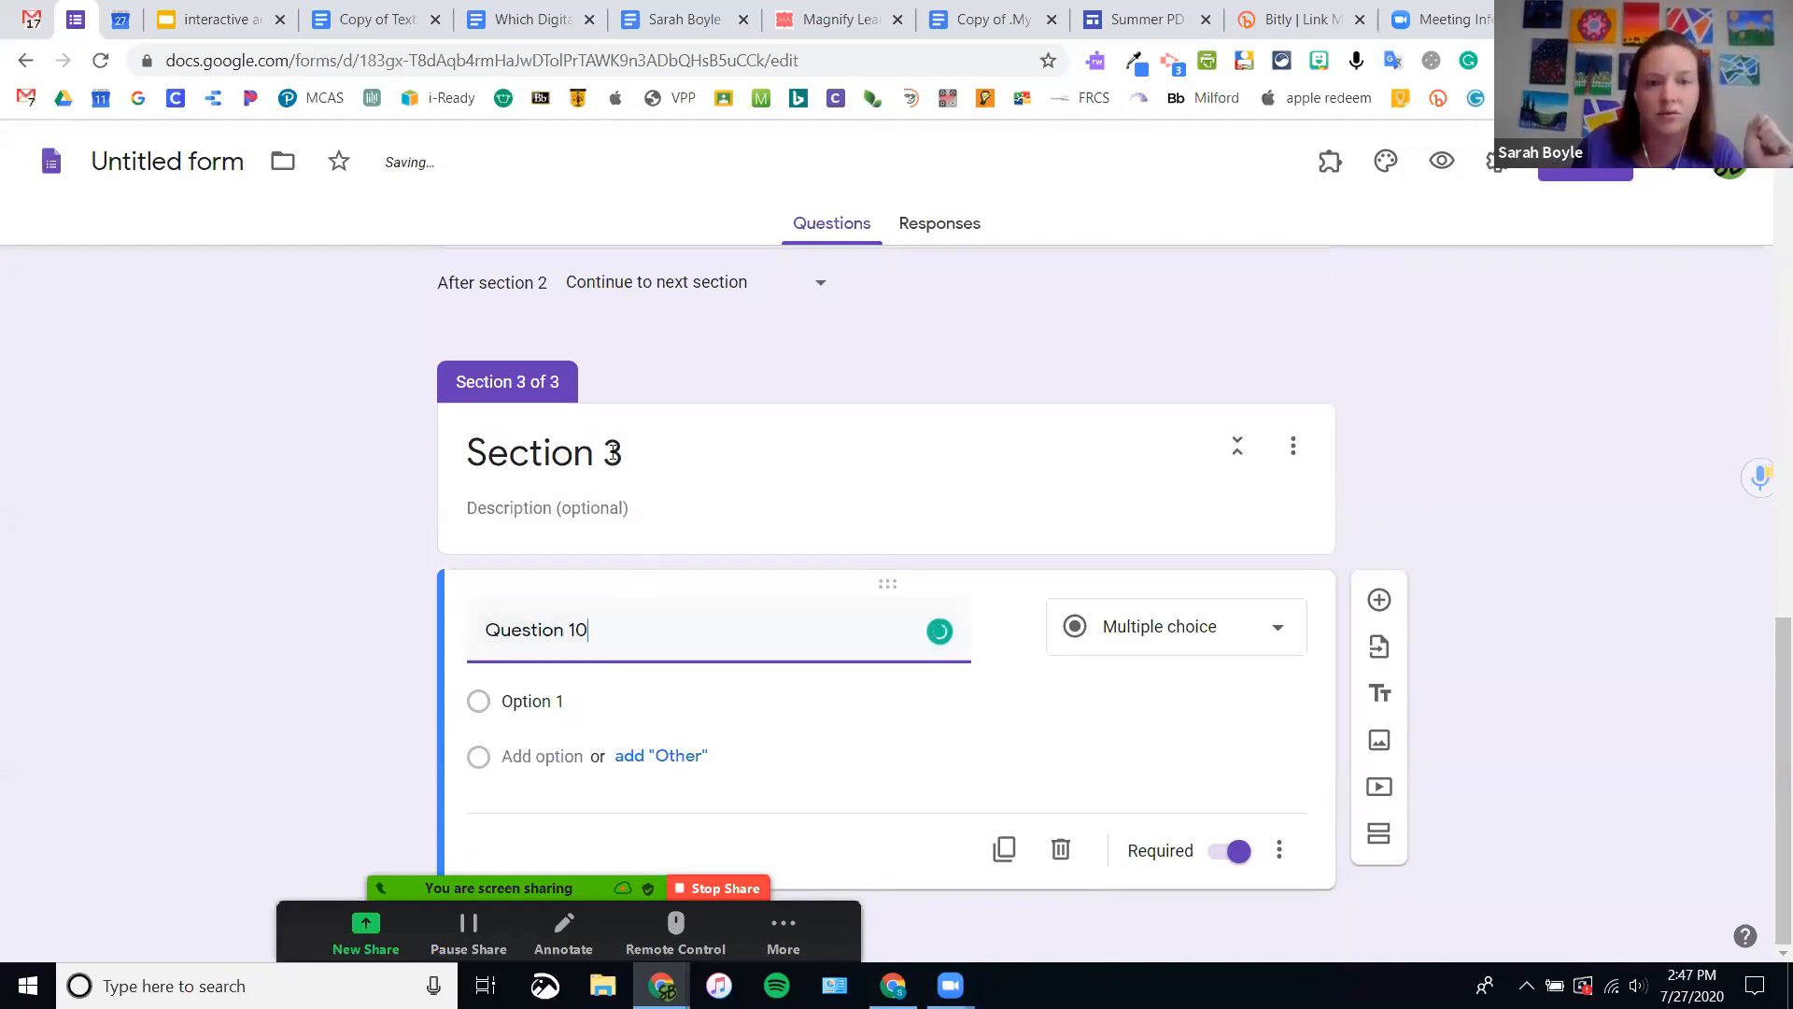
- Change the third section's title to "Section 30"
click(617, 461)
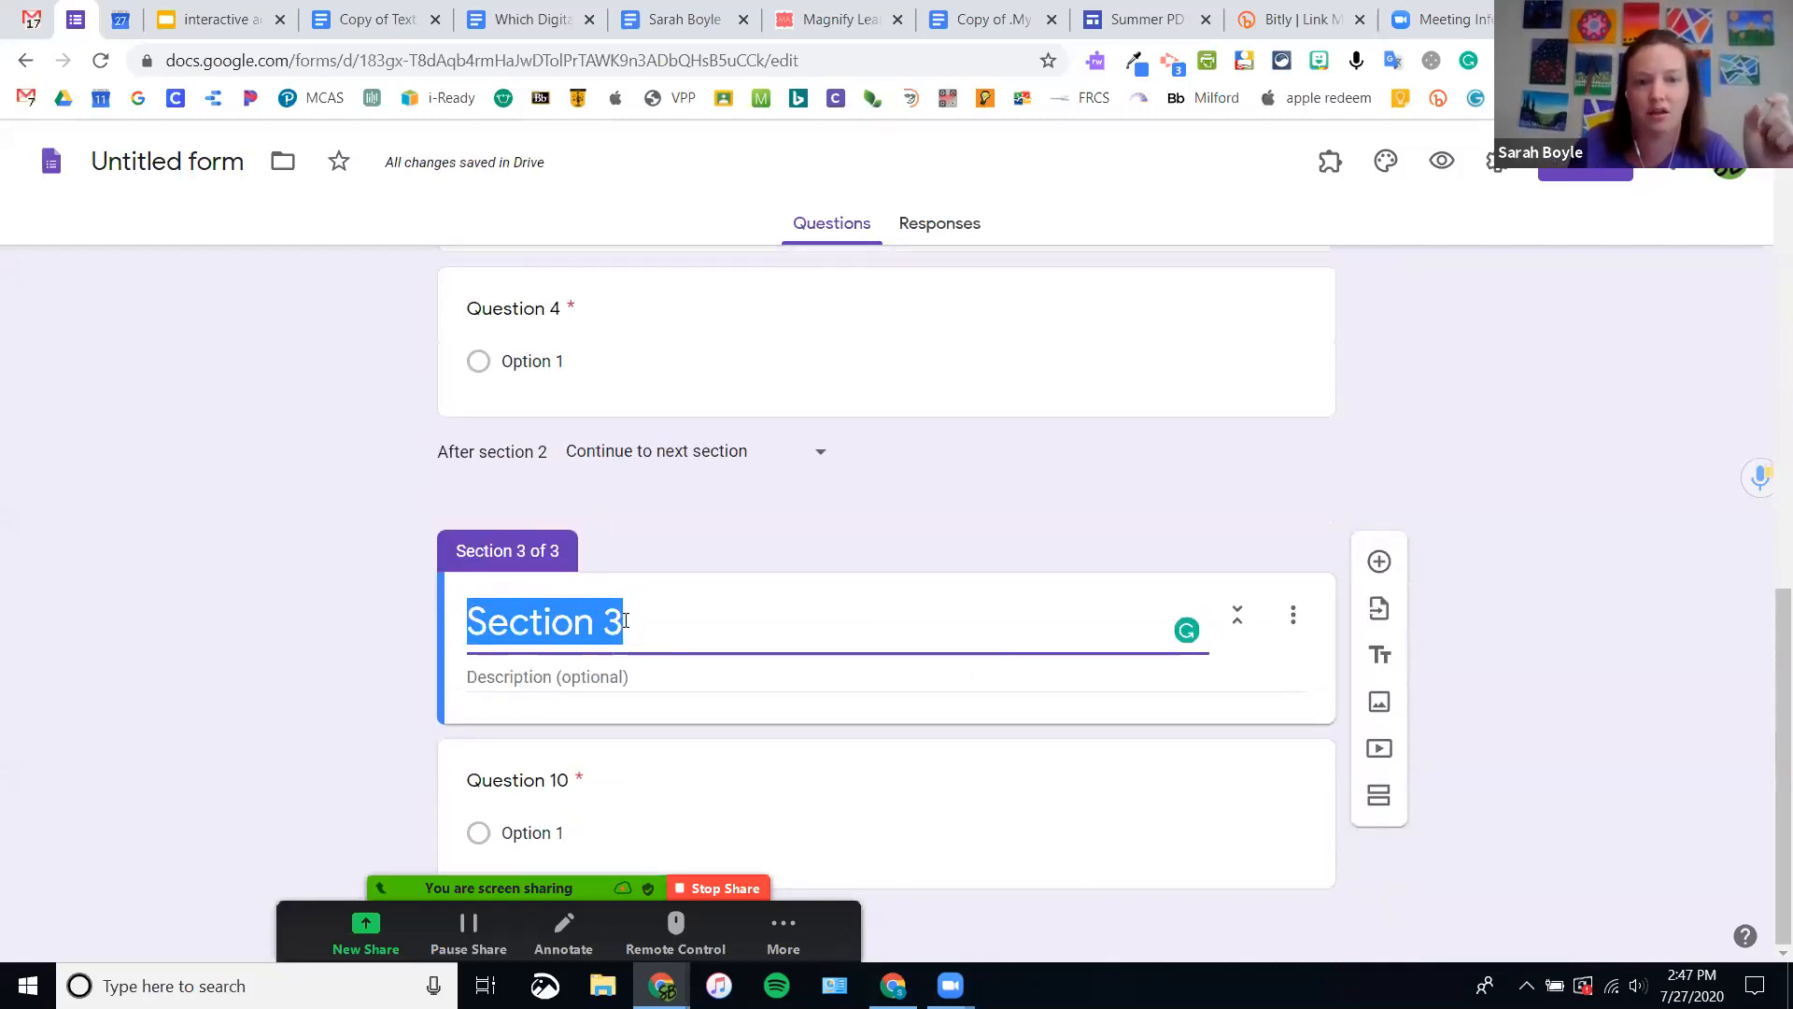
click(614, 624)
text(0)
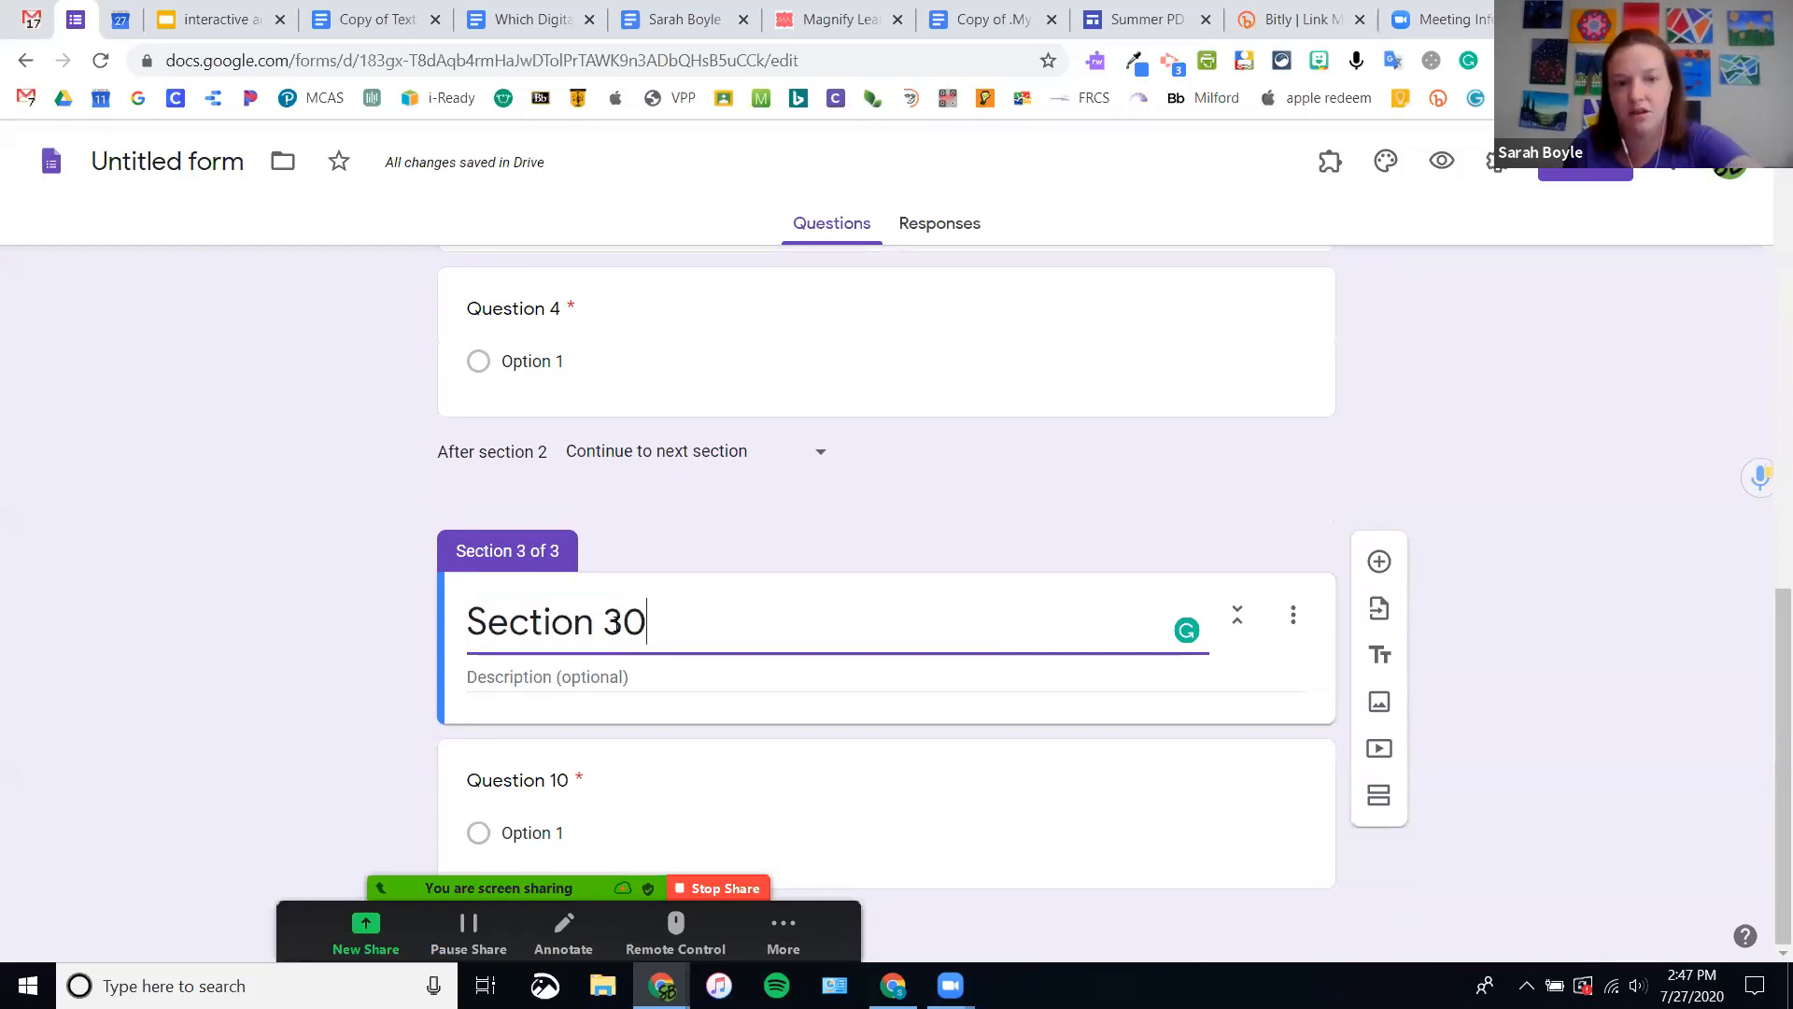
click(615, 581)
- Set the answer options of Question 1 to "Yes" and "No"
scroll(689, 581, up, 15)
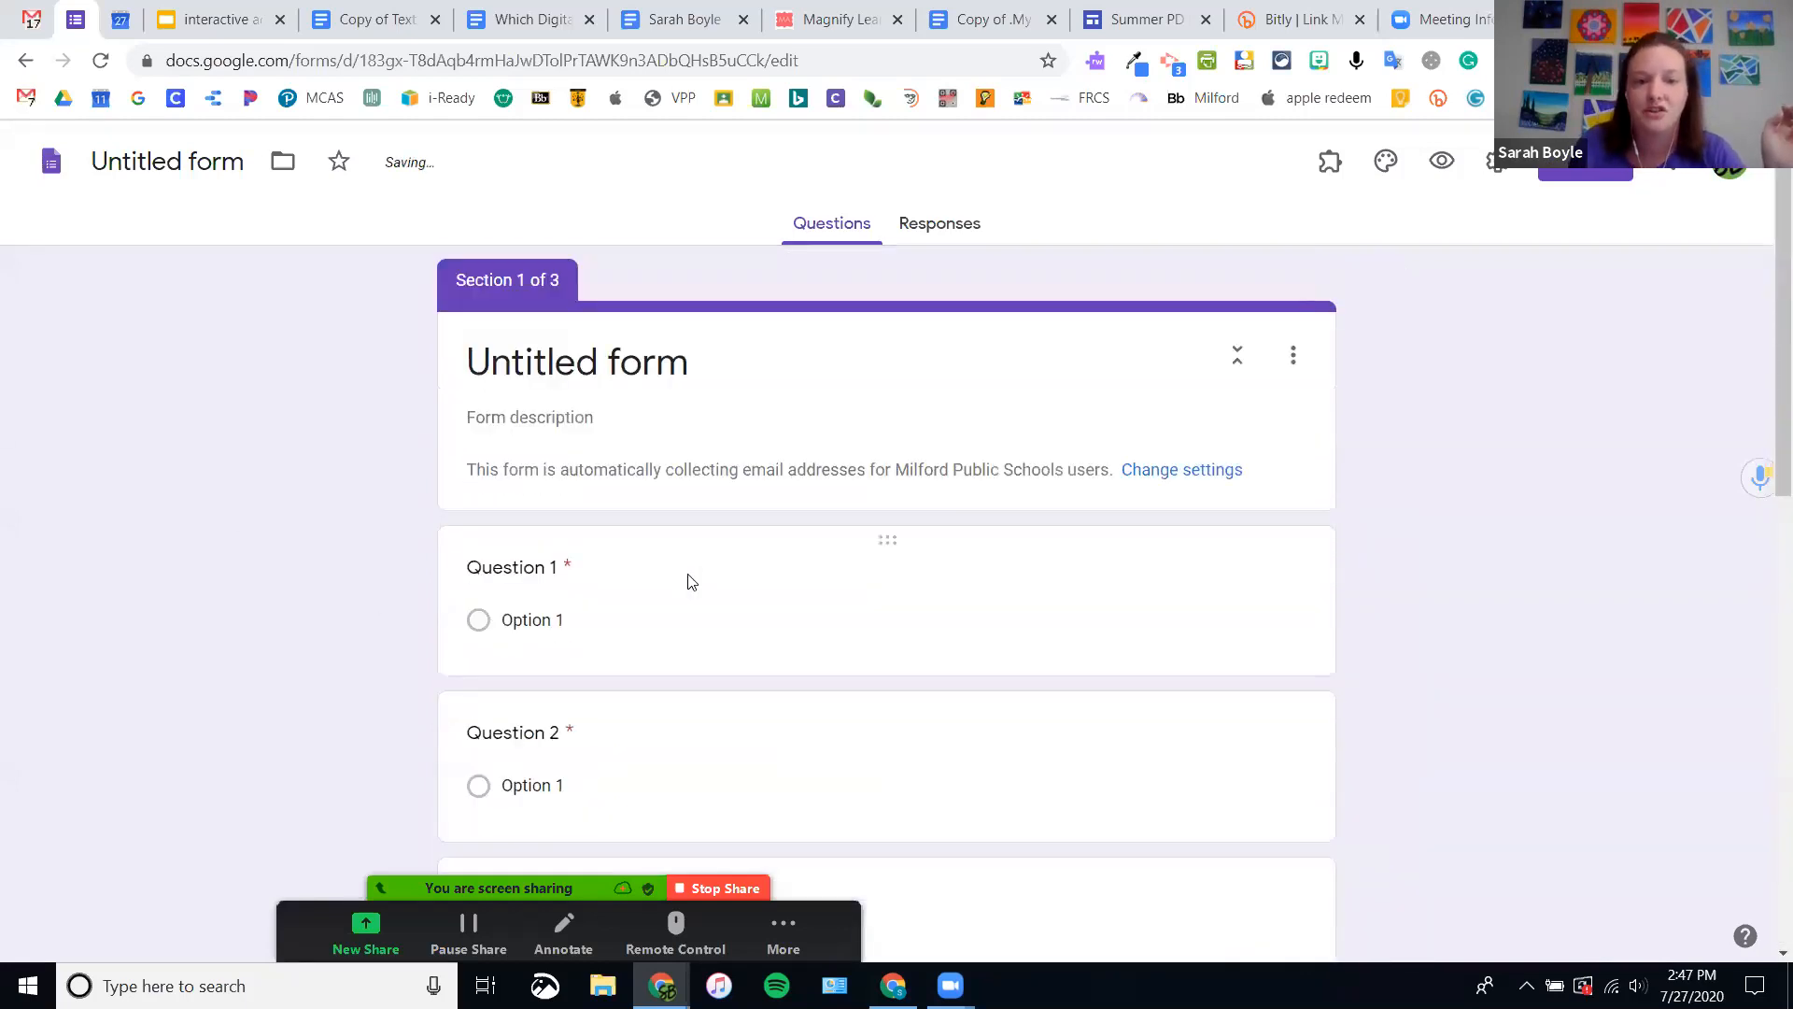
click(604, 629)
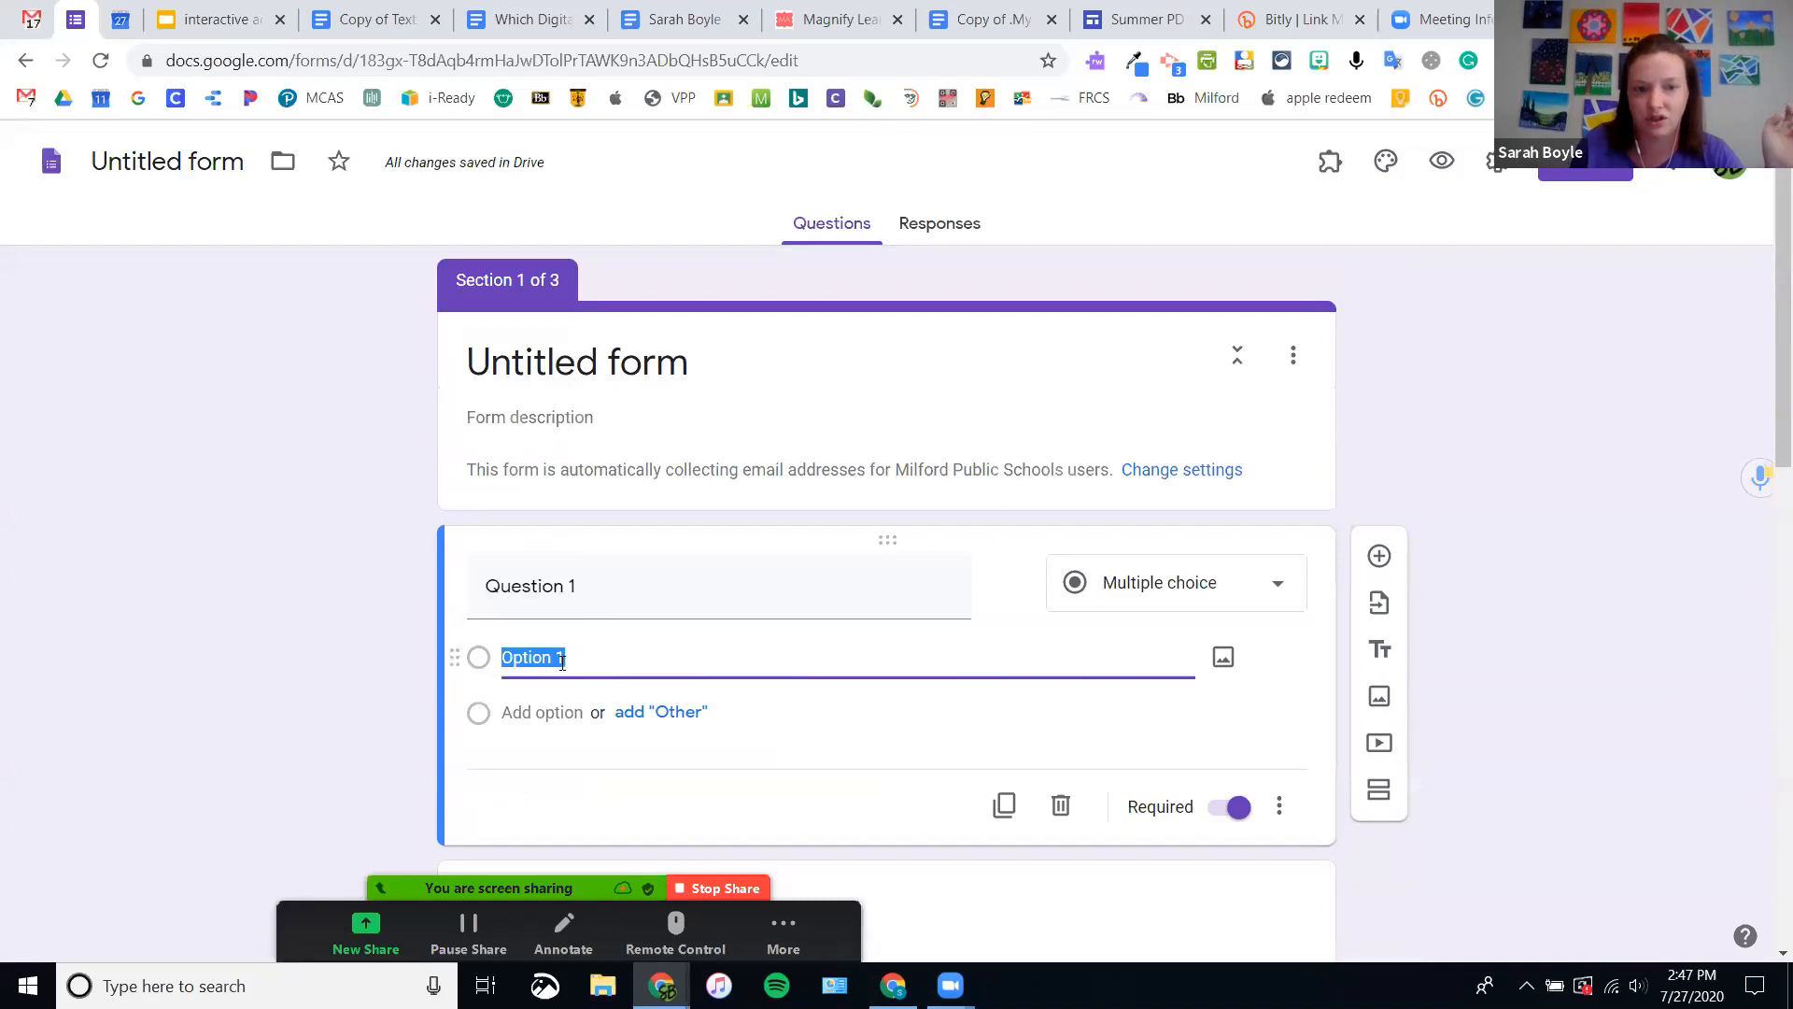
text(Yes)
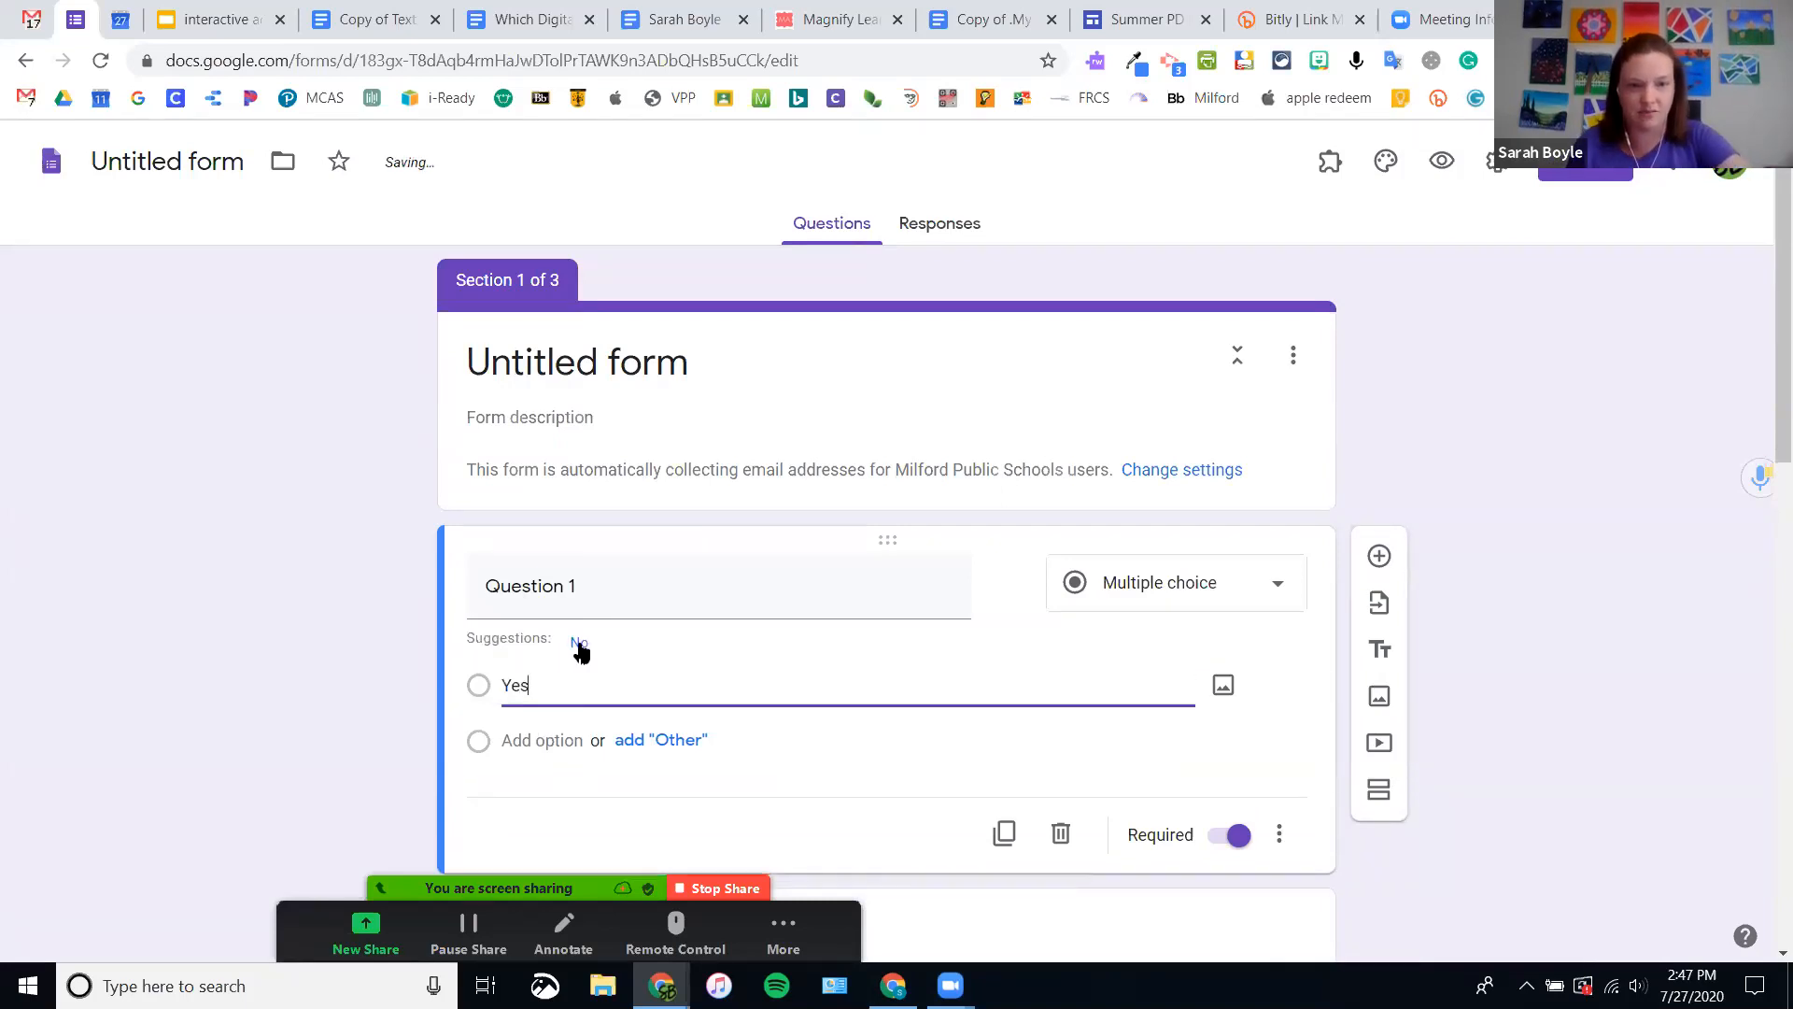
click(579, 646)
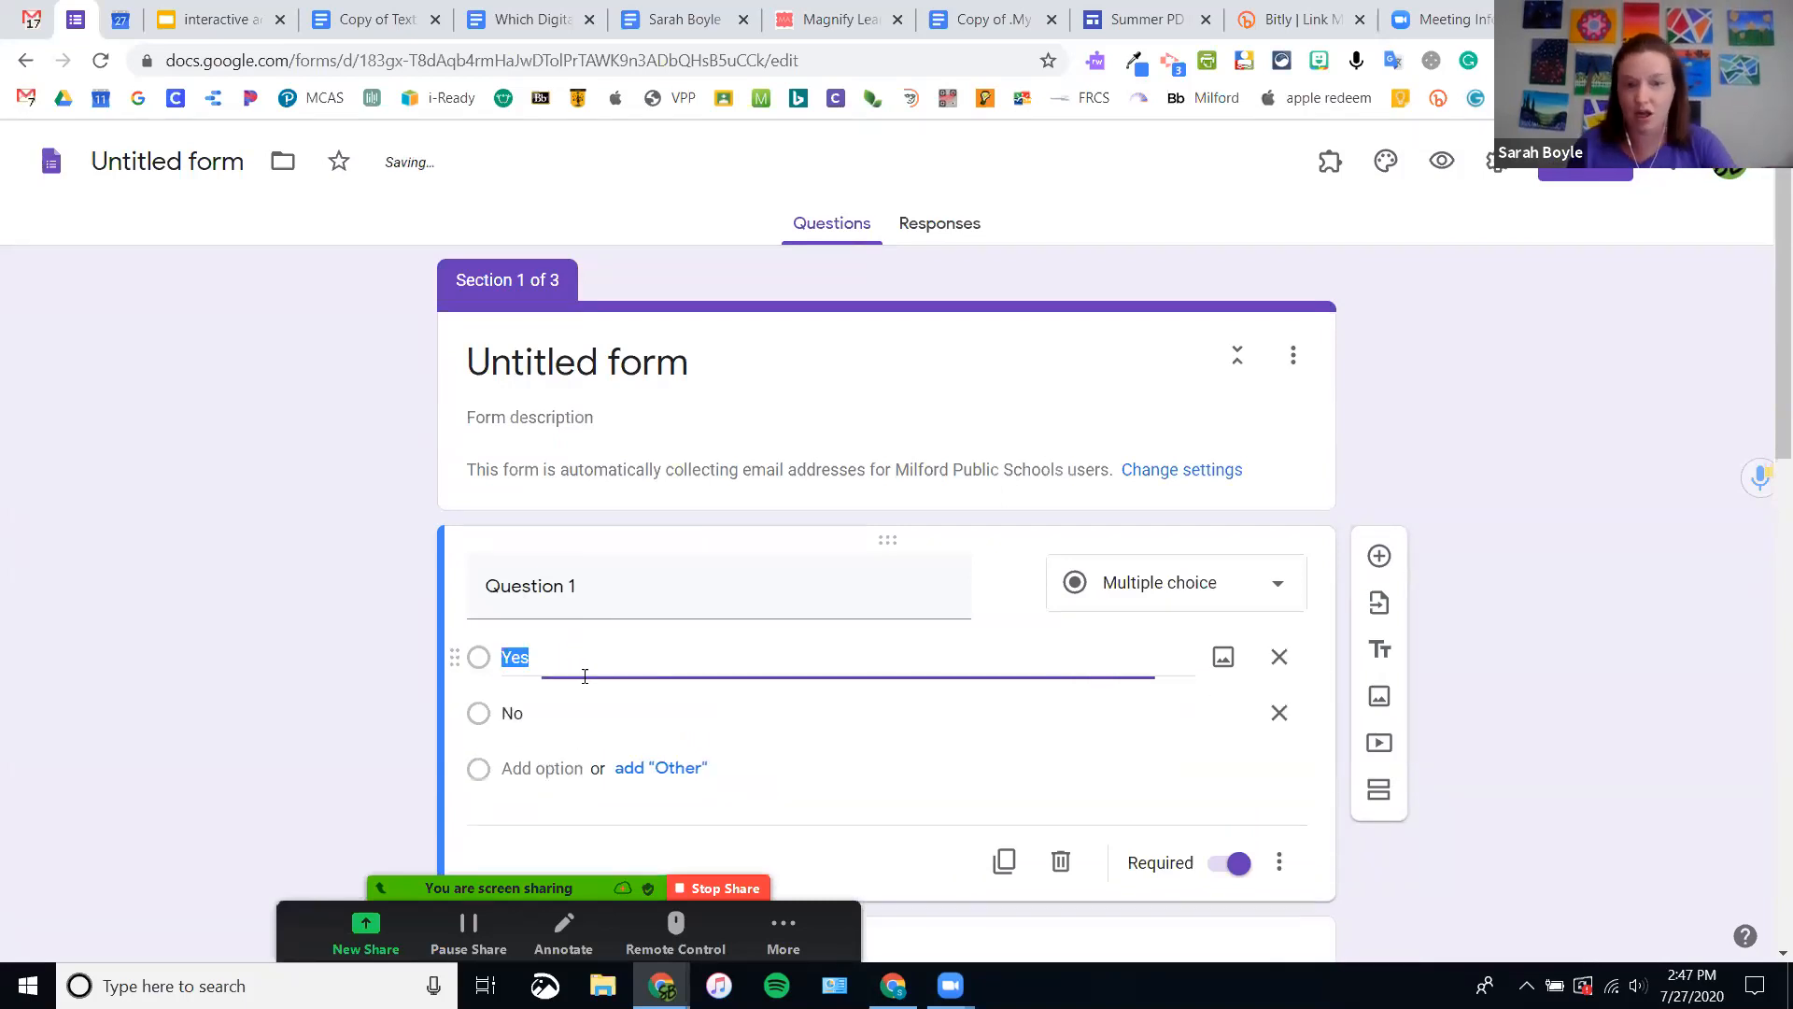
- Enable "Go to section based on answer" for Question 1
click(1281, 864)
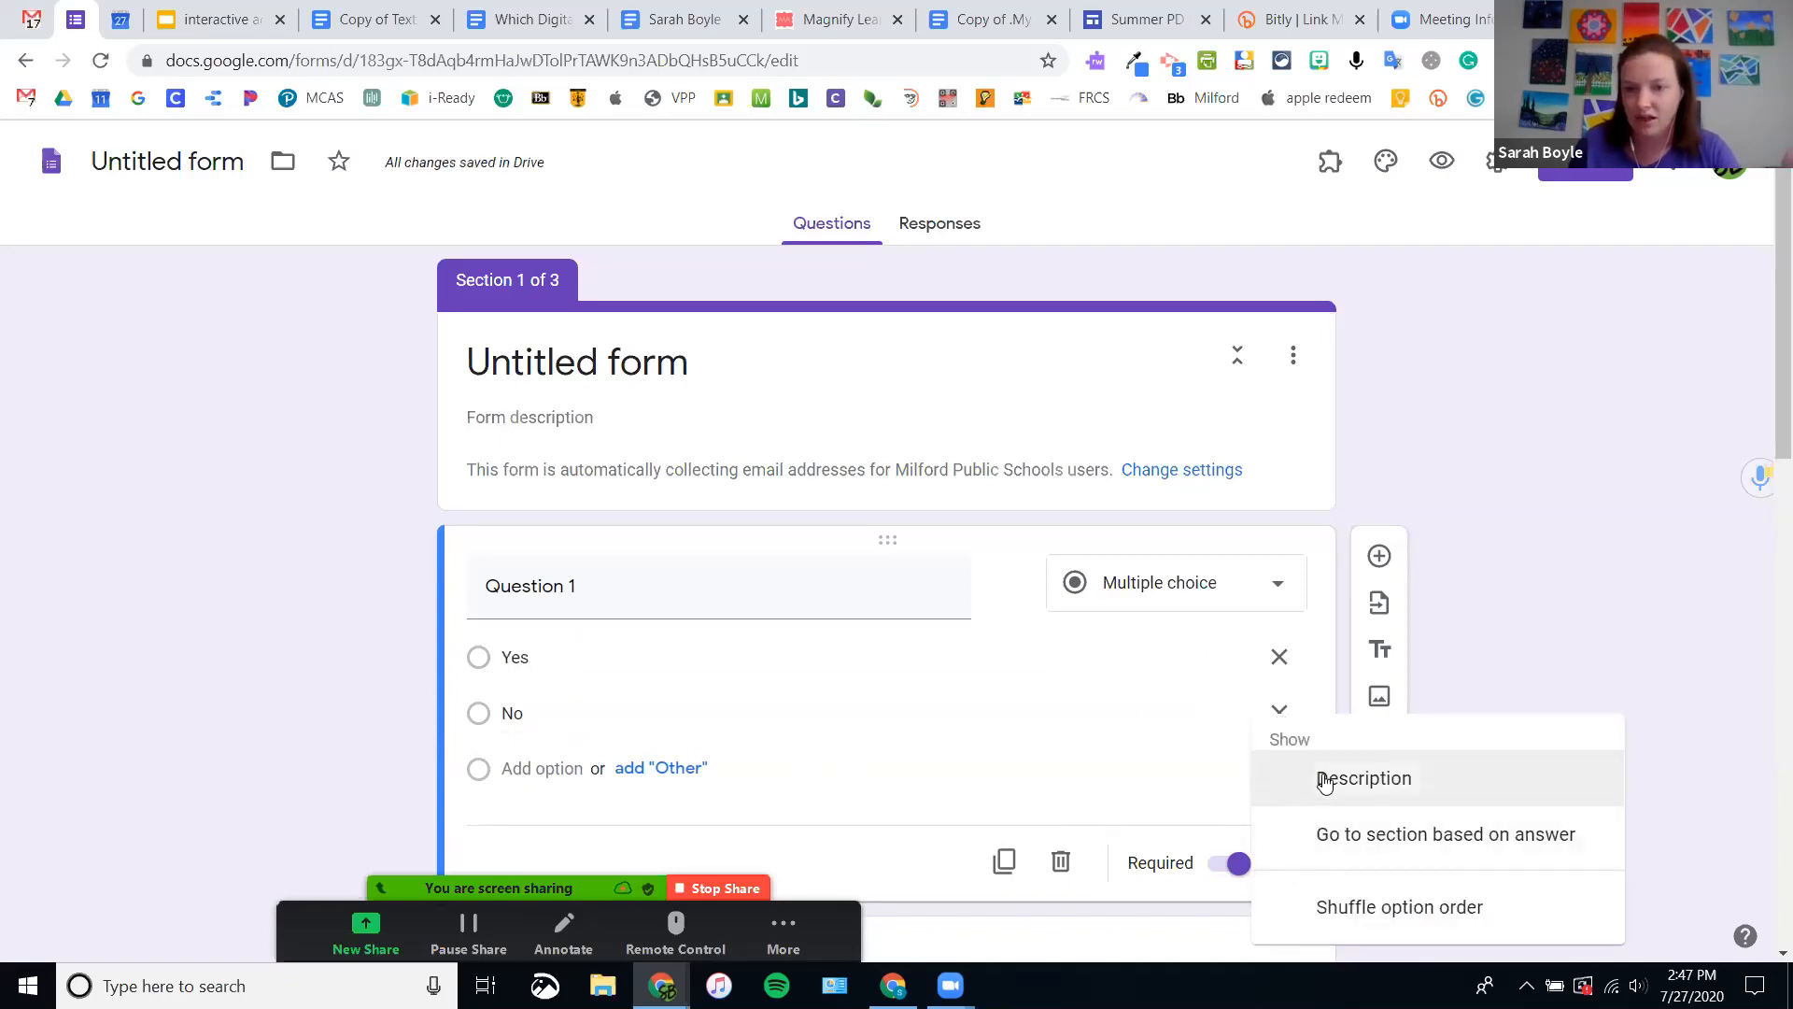
click(1379, 839)
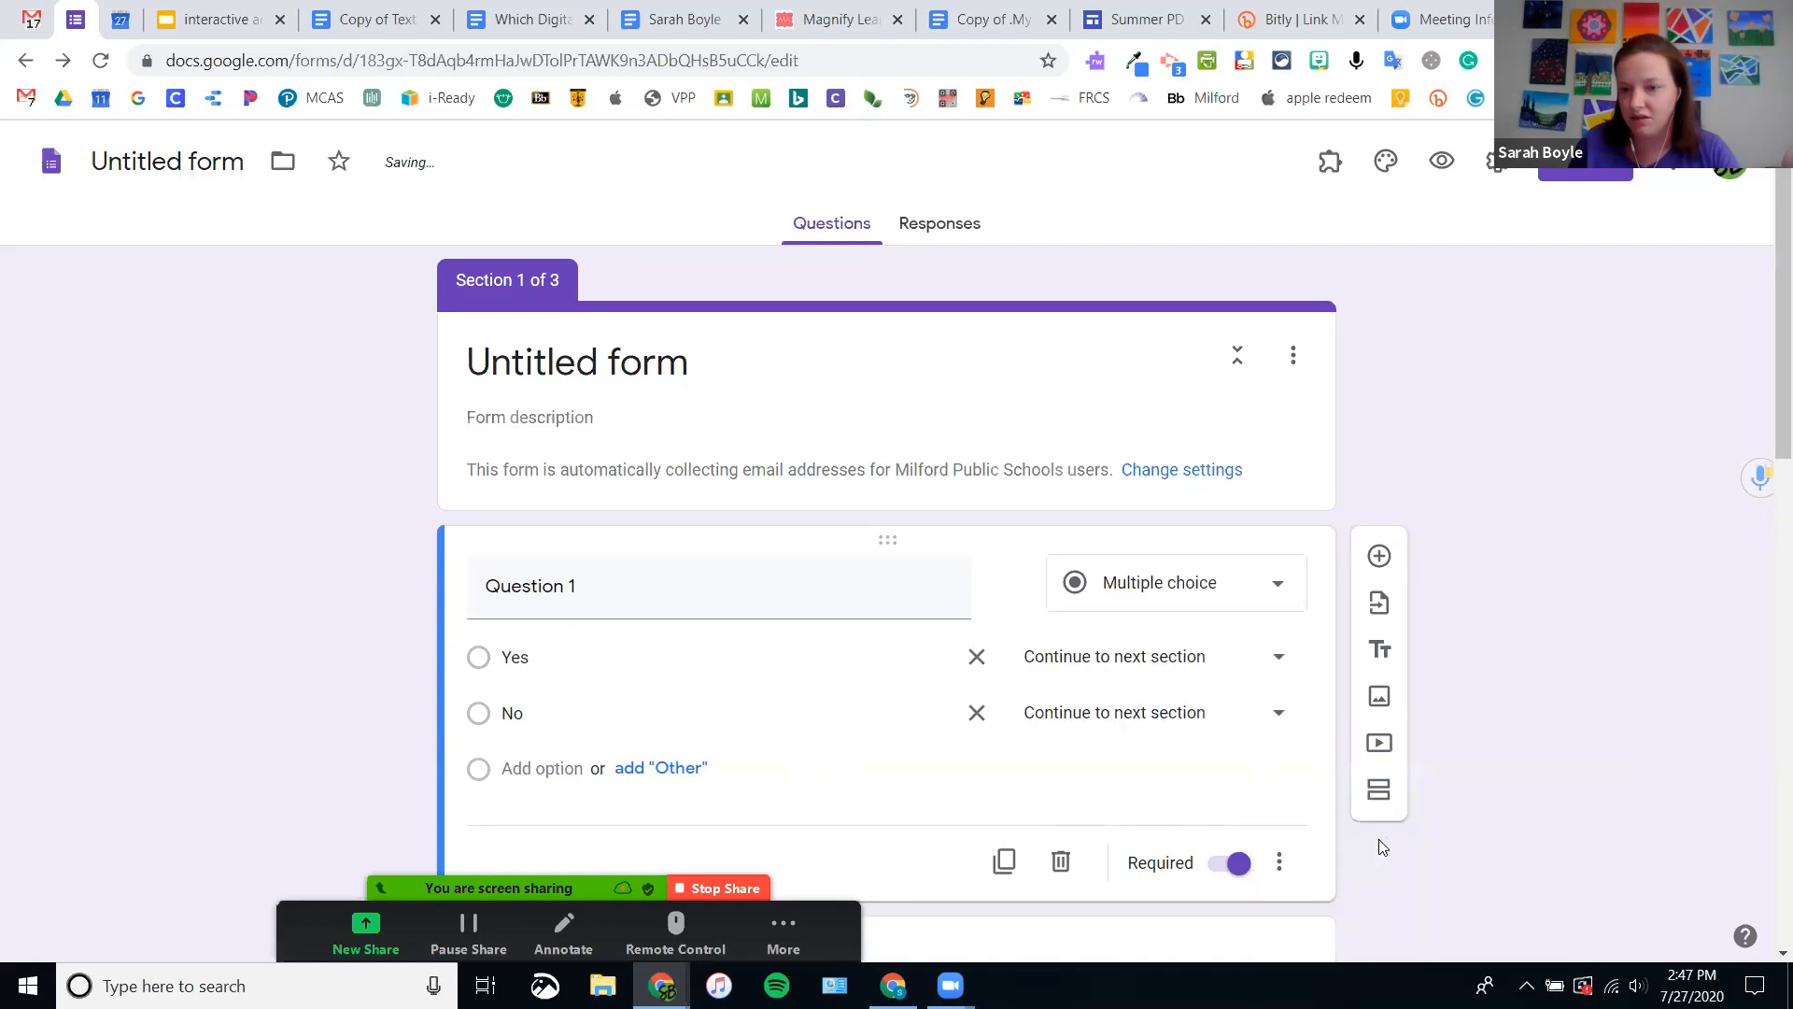
click(1280, 862)
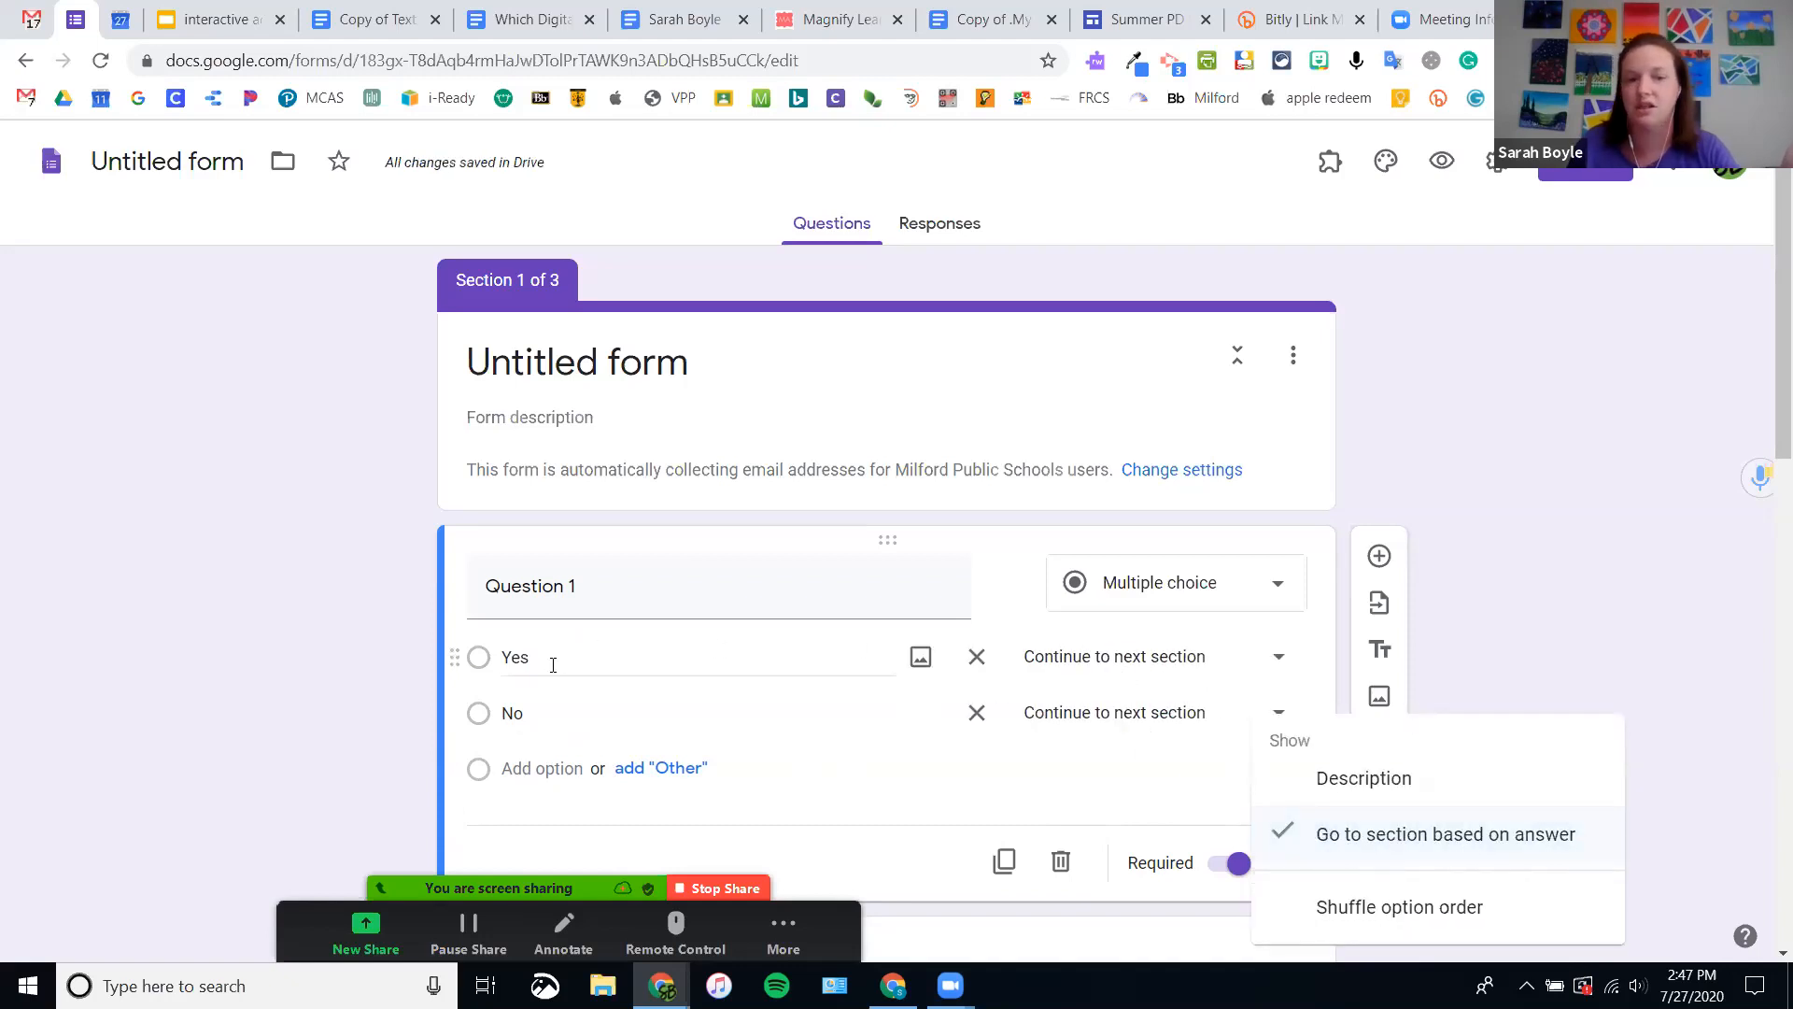
- Route Question 1's Yes answer to section 2 (Section 2) and its No answer to section 3 (Section 30)
click(1278, 665)
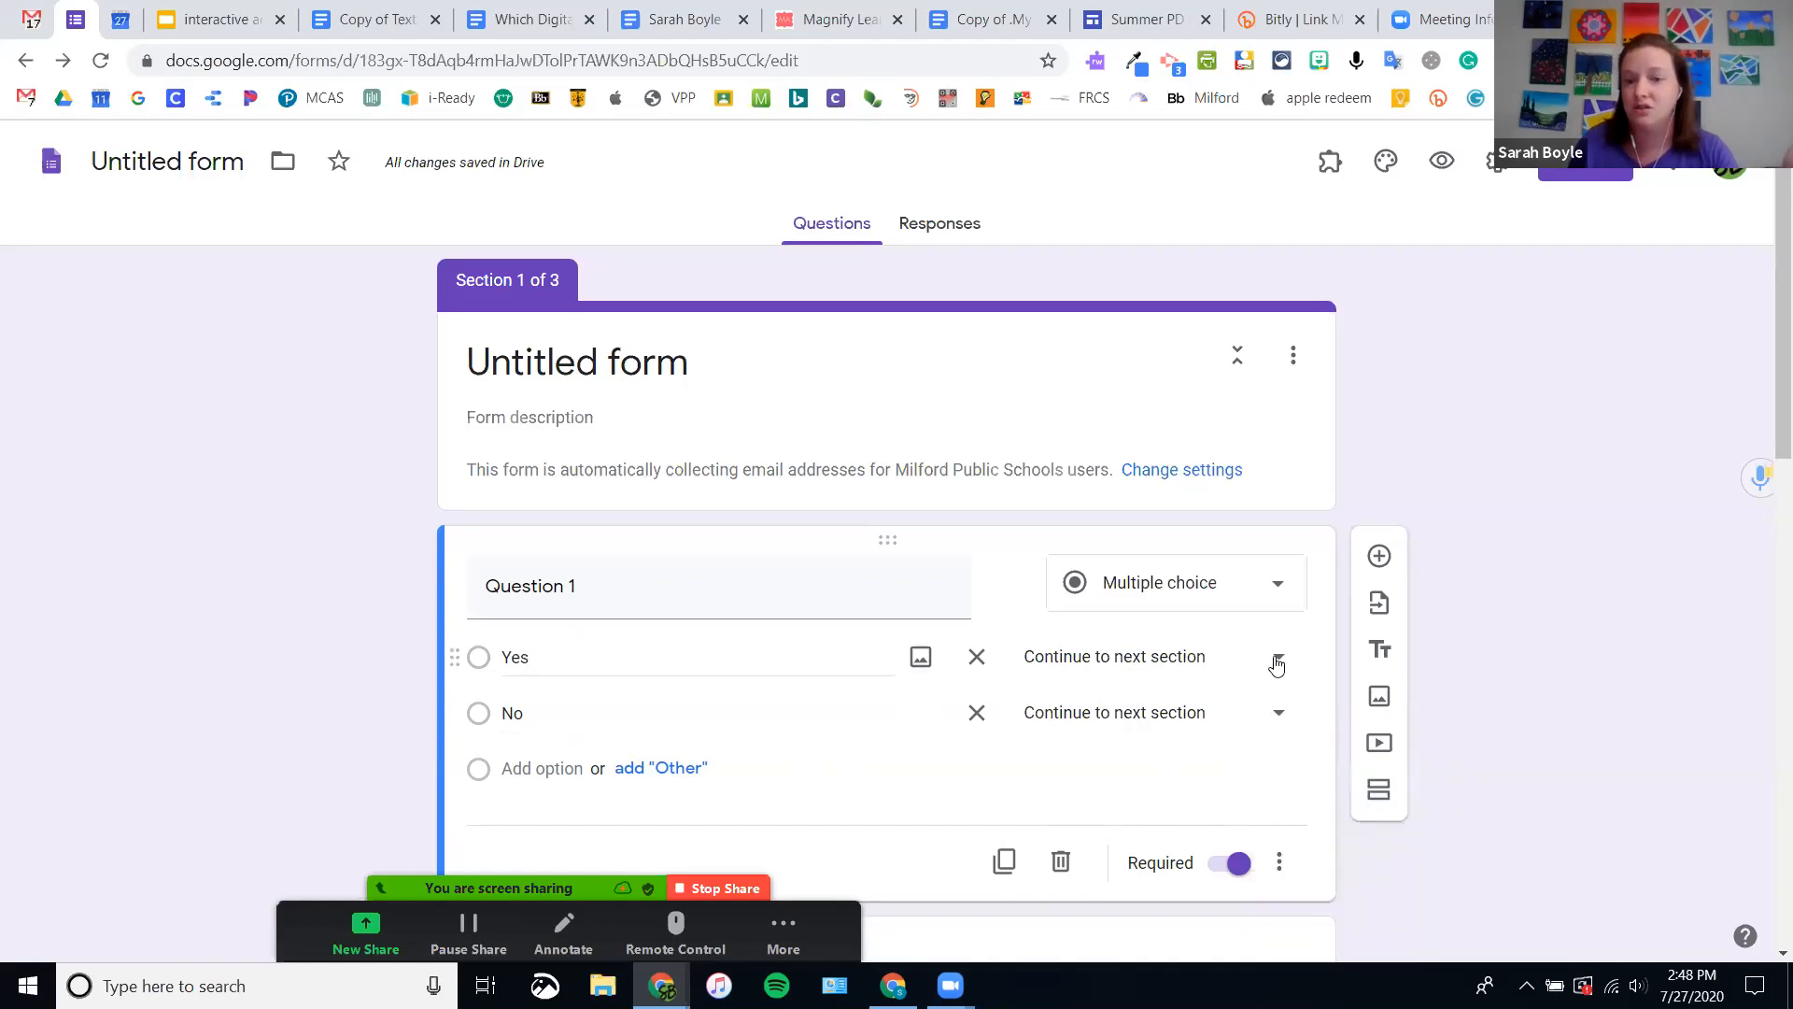
click(1278, 665)
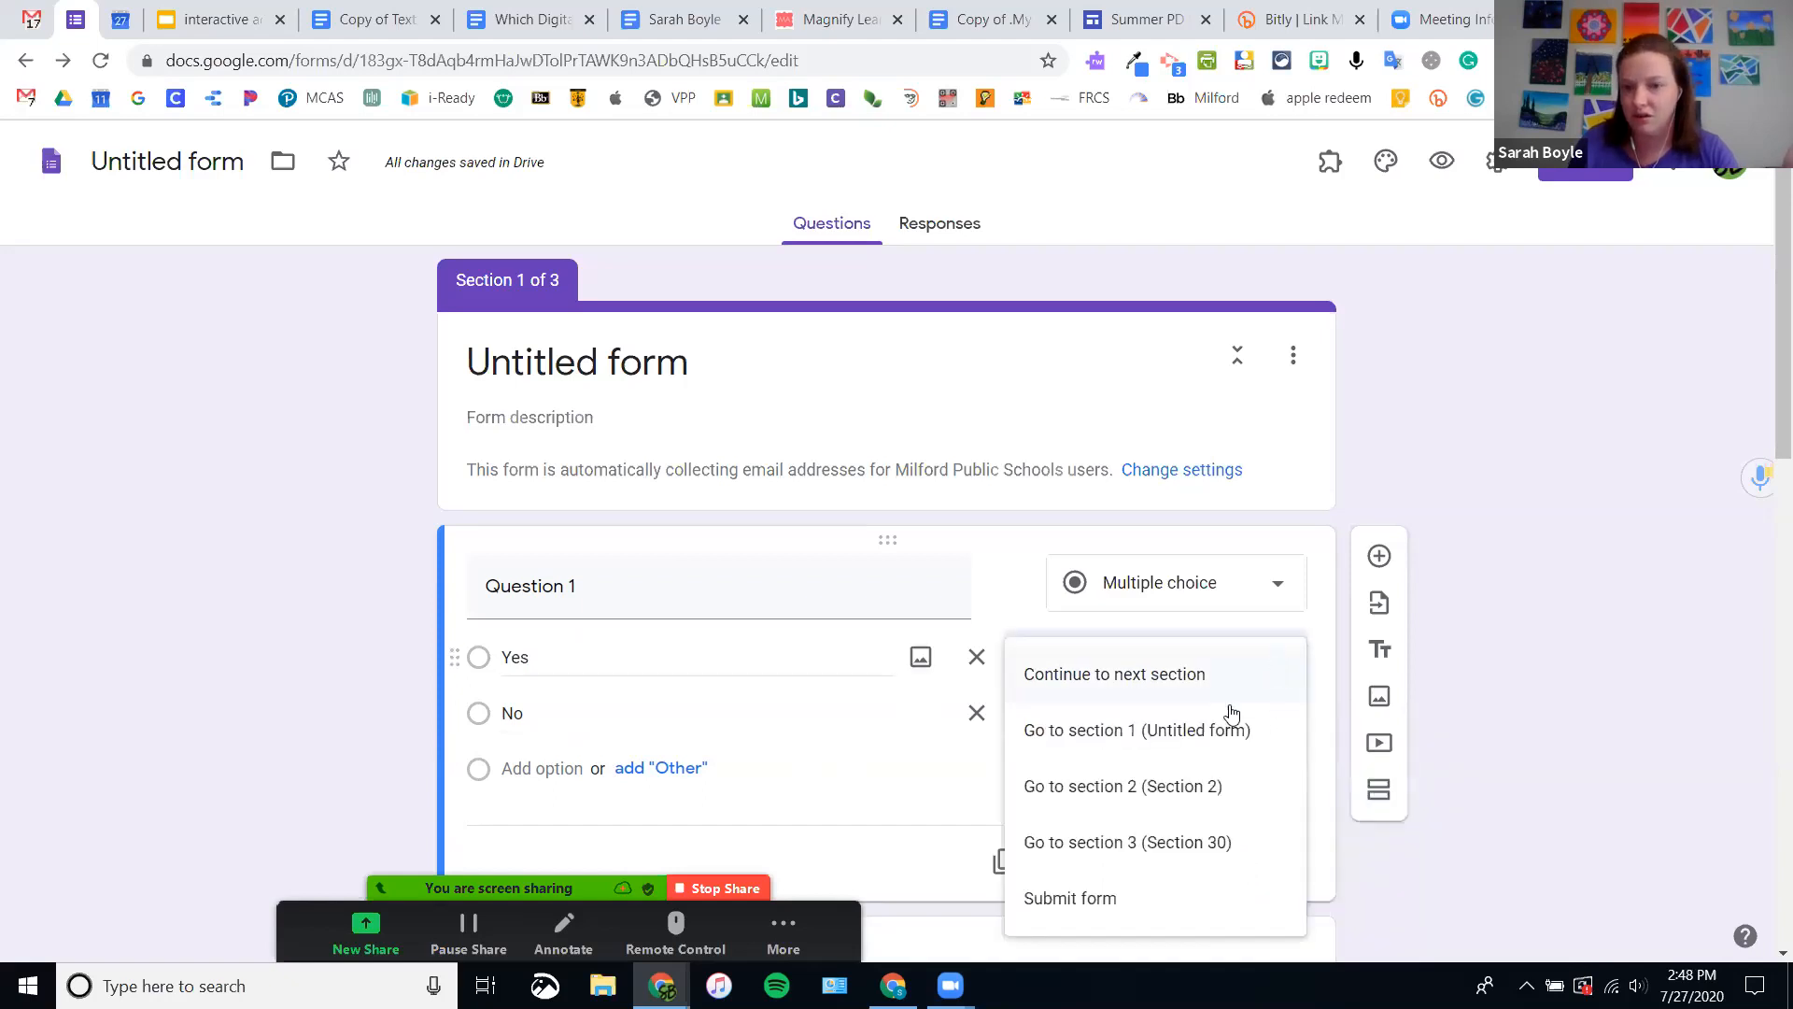
click(1118, 794)
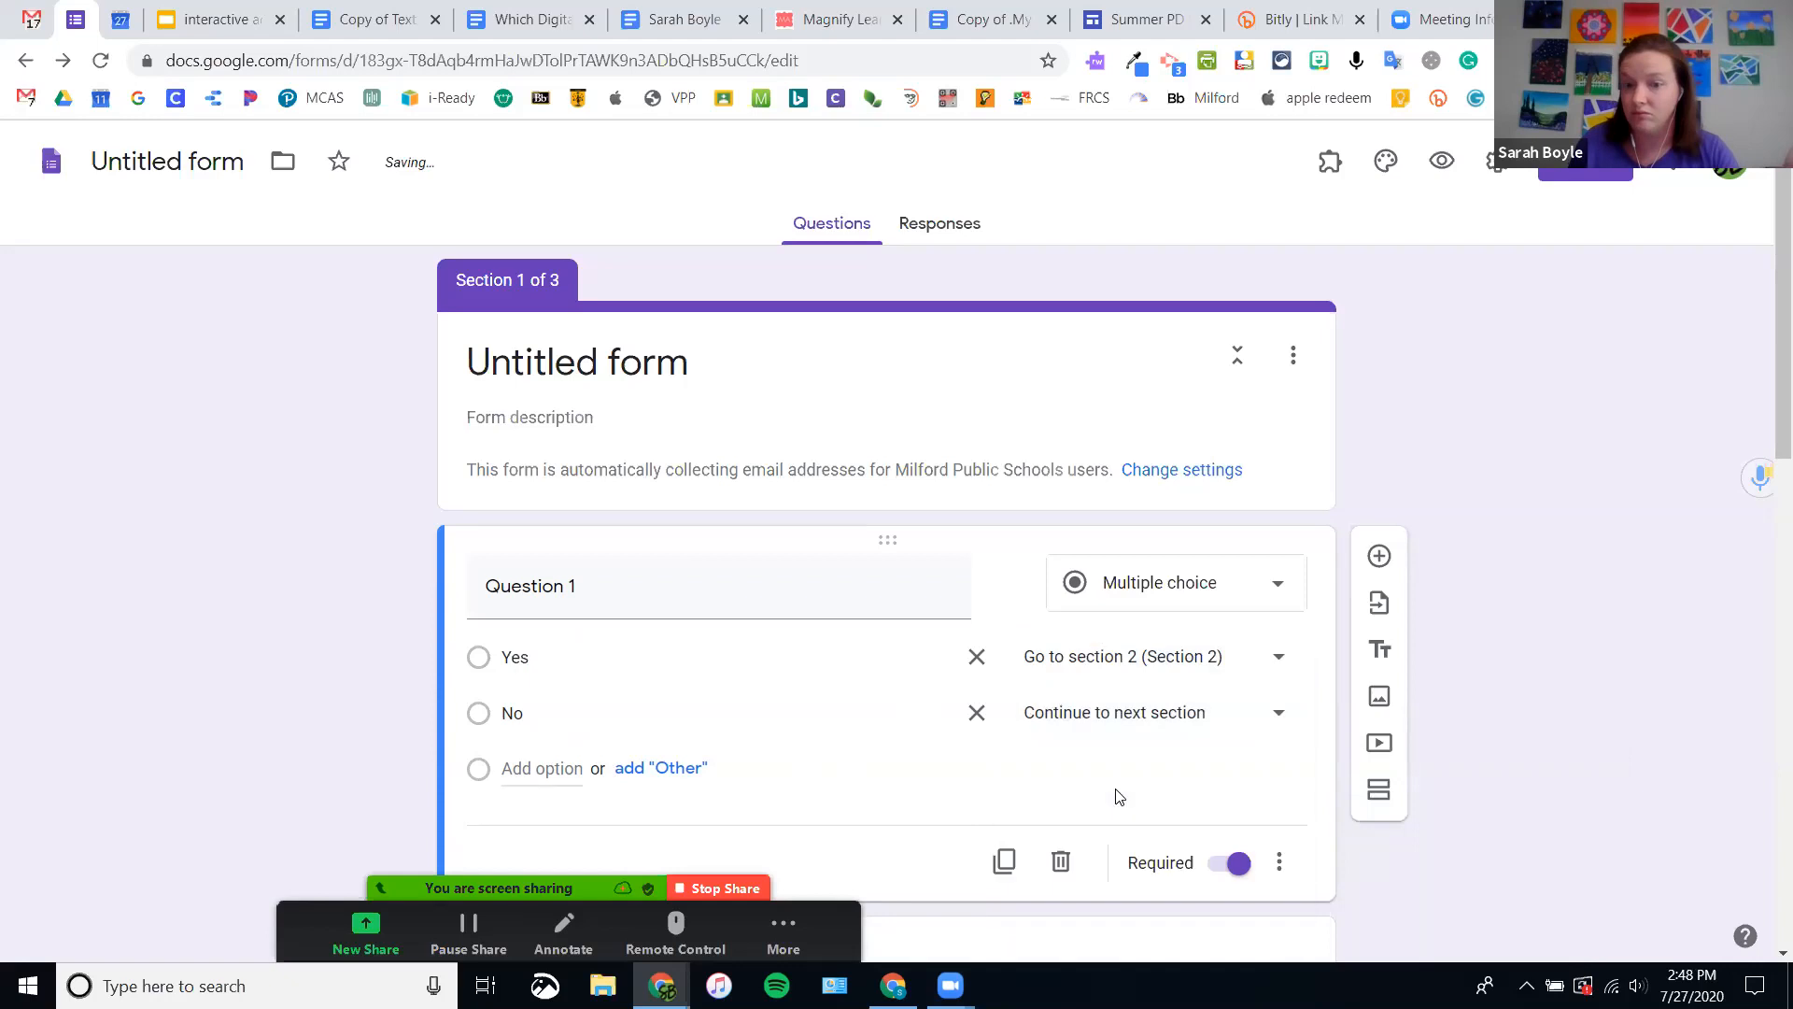
click(1152, 715)
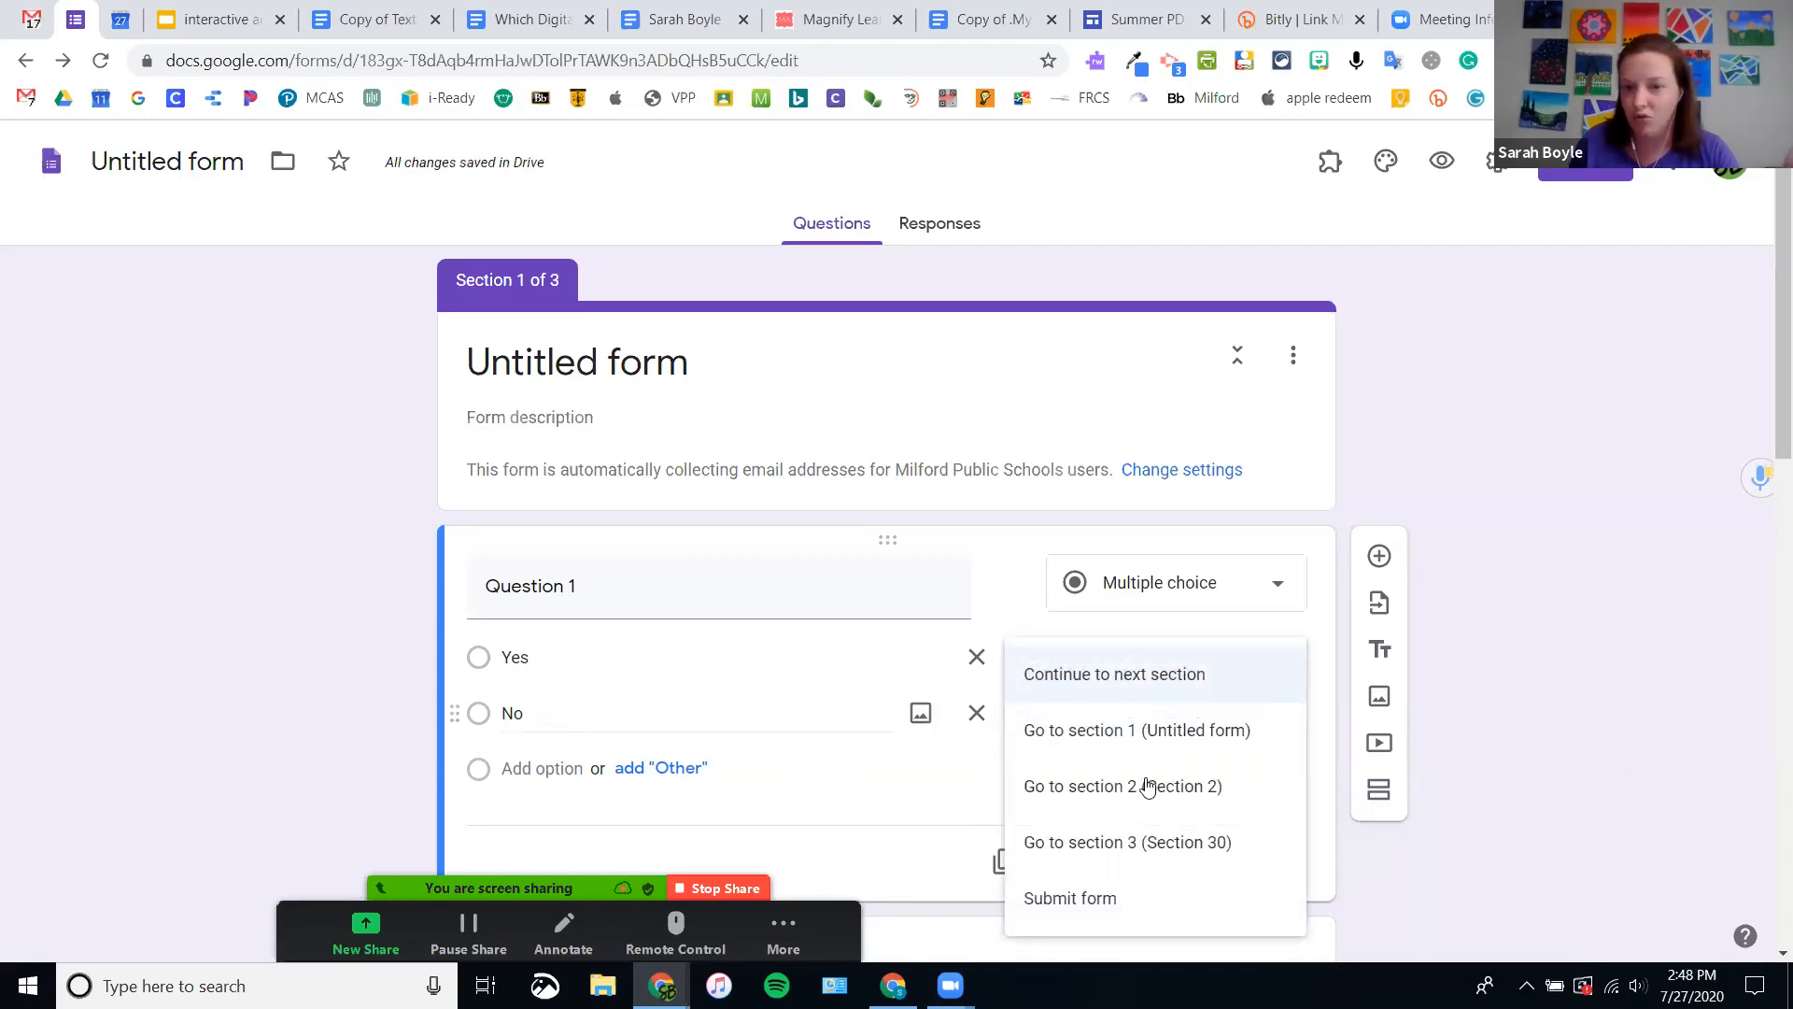
click(1216, 851)
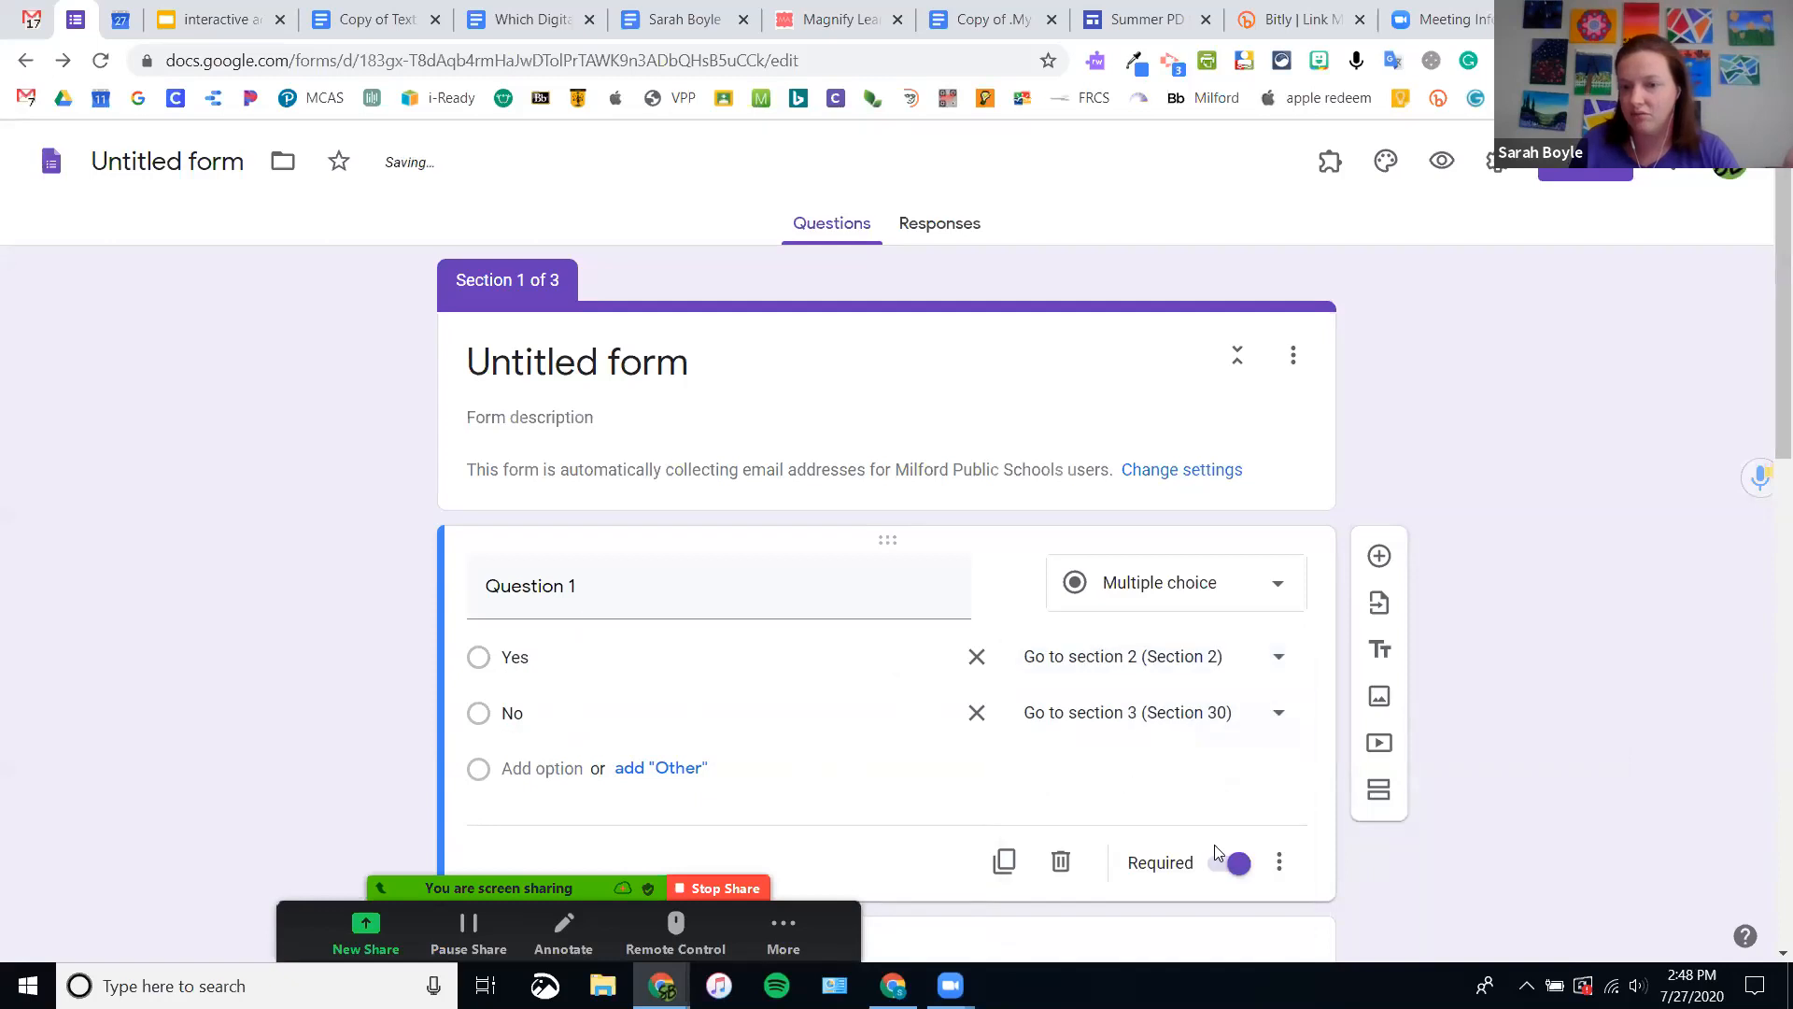
- Look over the form's sections and open a preview of the form
scroll(1093, 737, down, 20)
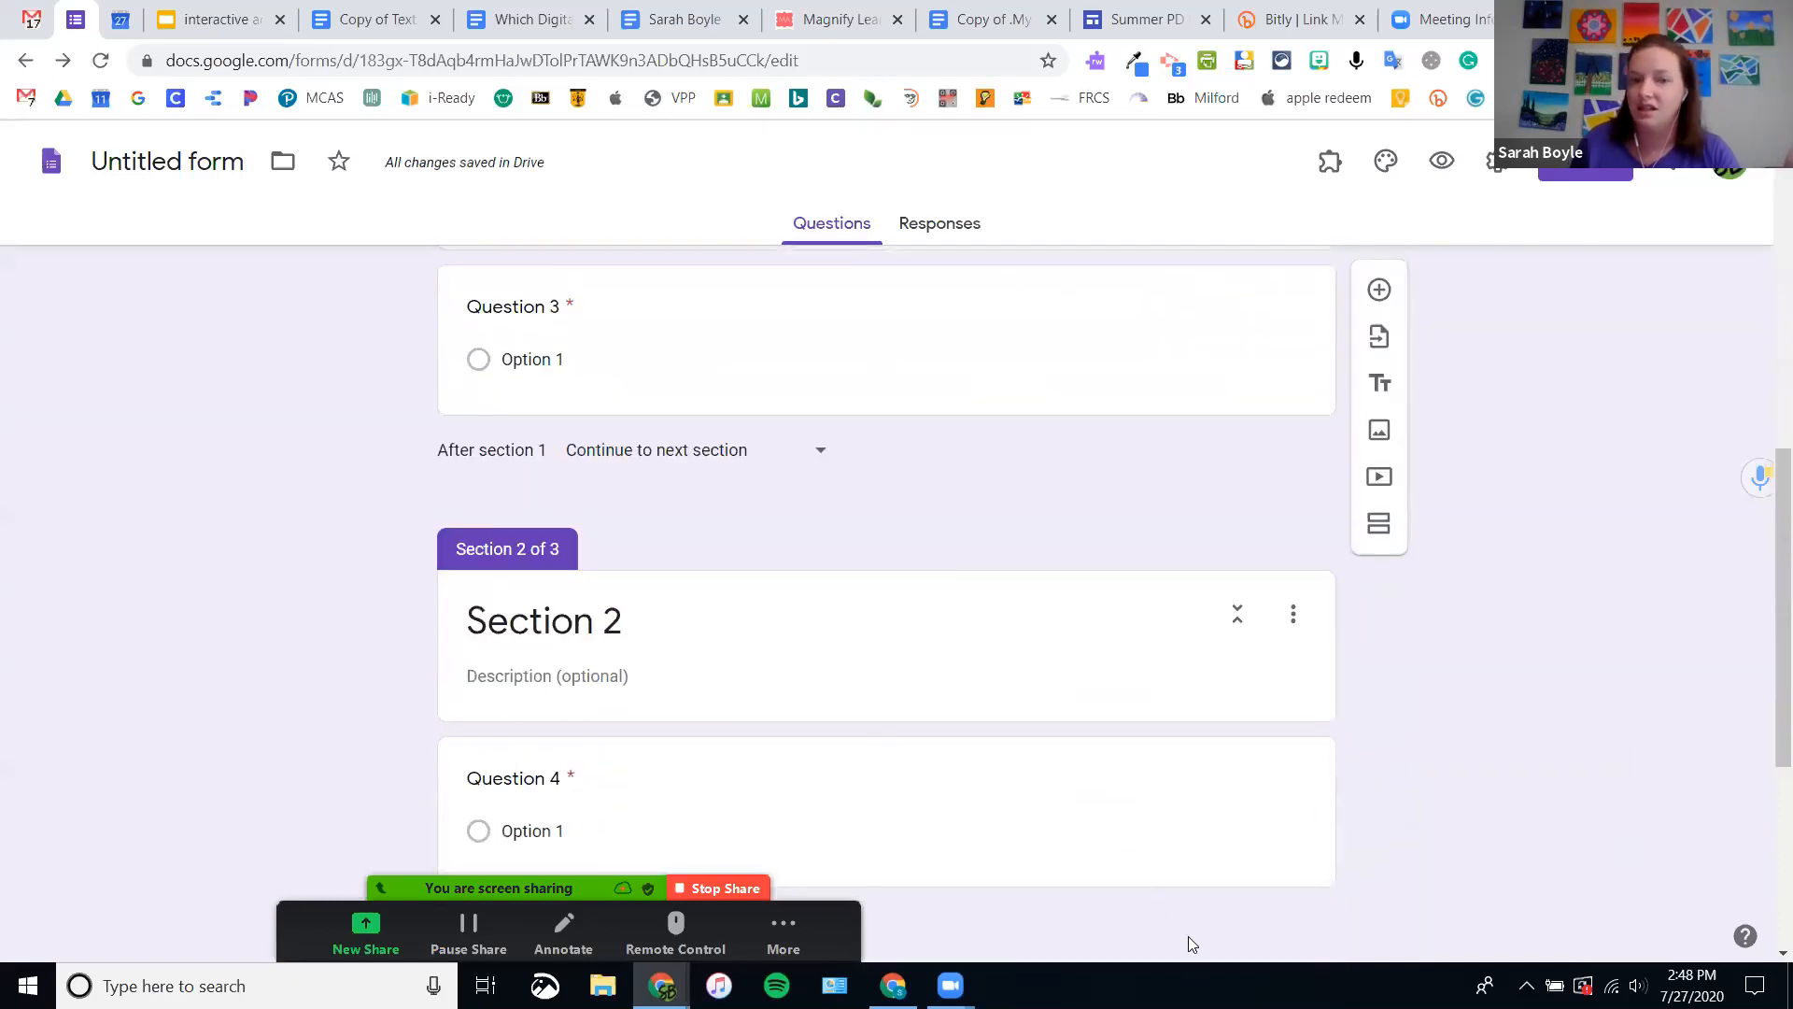
scroll(1133, 914, up, 5)
scroll(1133, 914, up, 10)
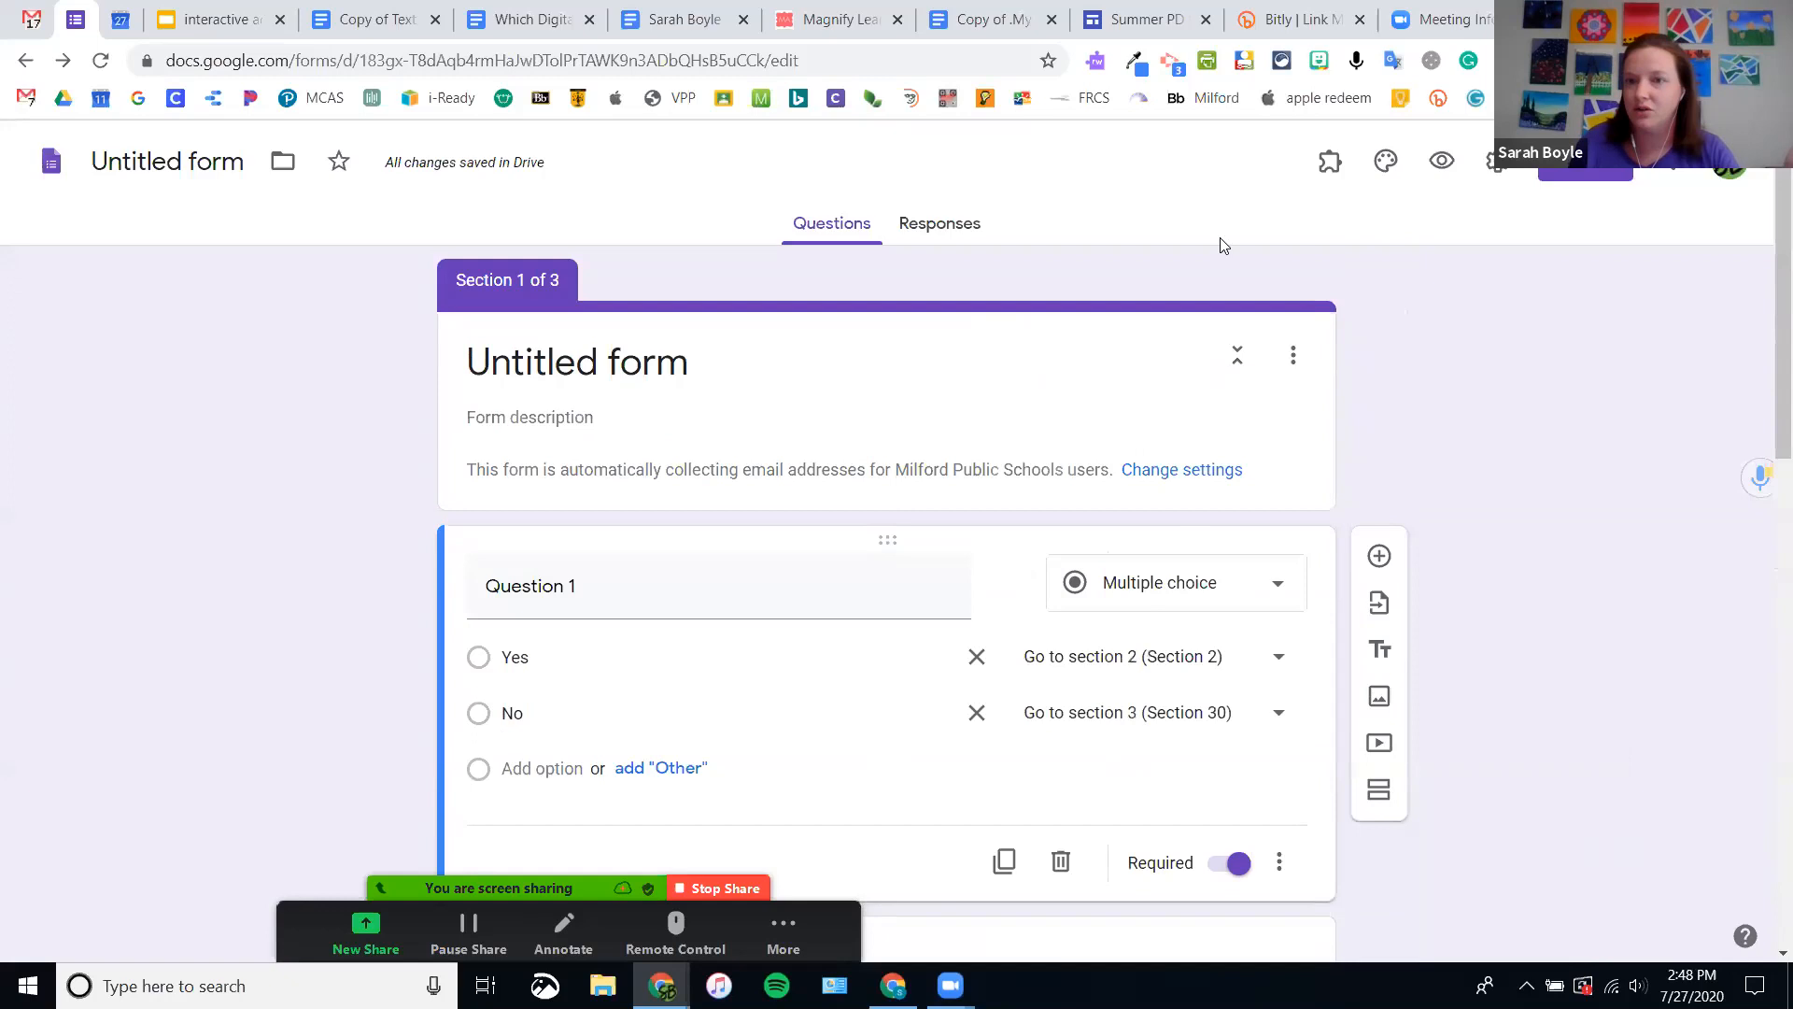
click(1439, 165)
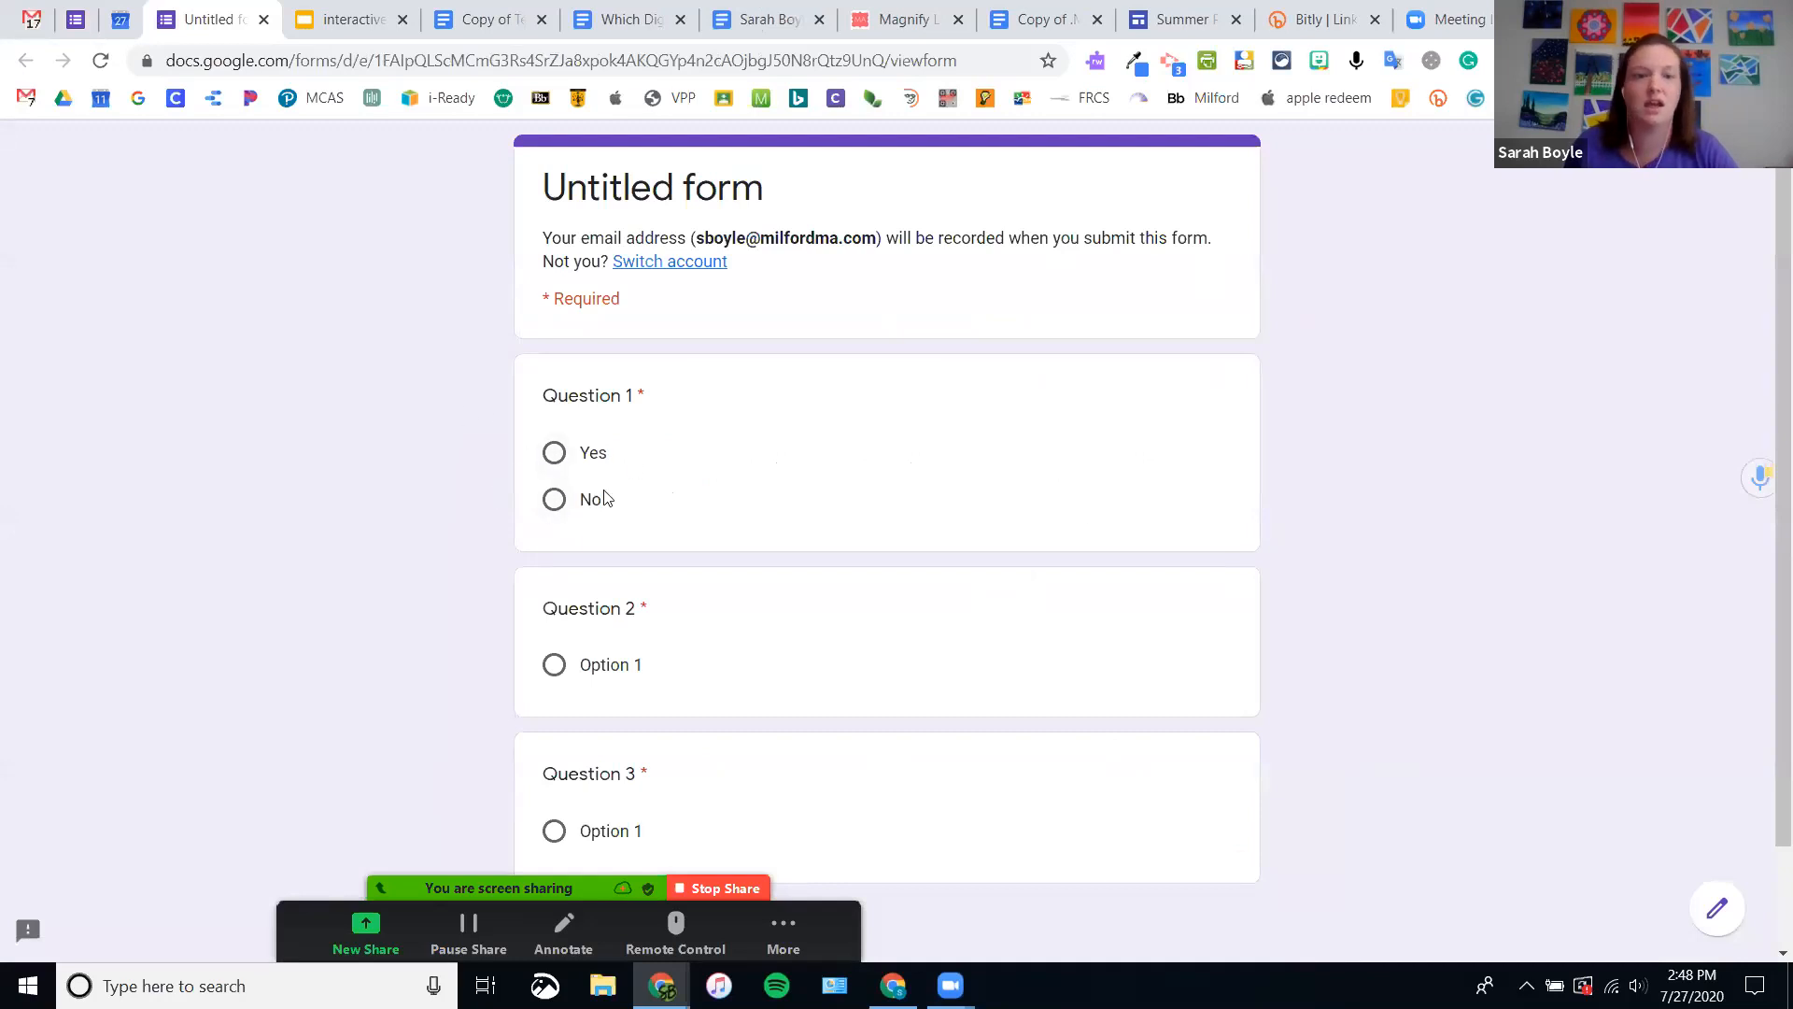
- Test the form by answering No to Question 1 and Option 1 to Questions 2 and 3, and continue to the following section
click(556, 504)
click(558, 667)
click(555, 838)
scroll(876, 669, down, 1)
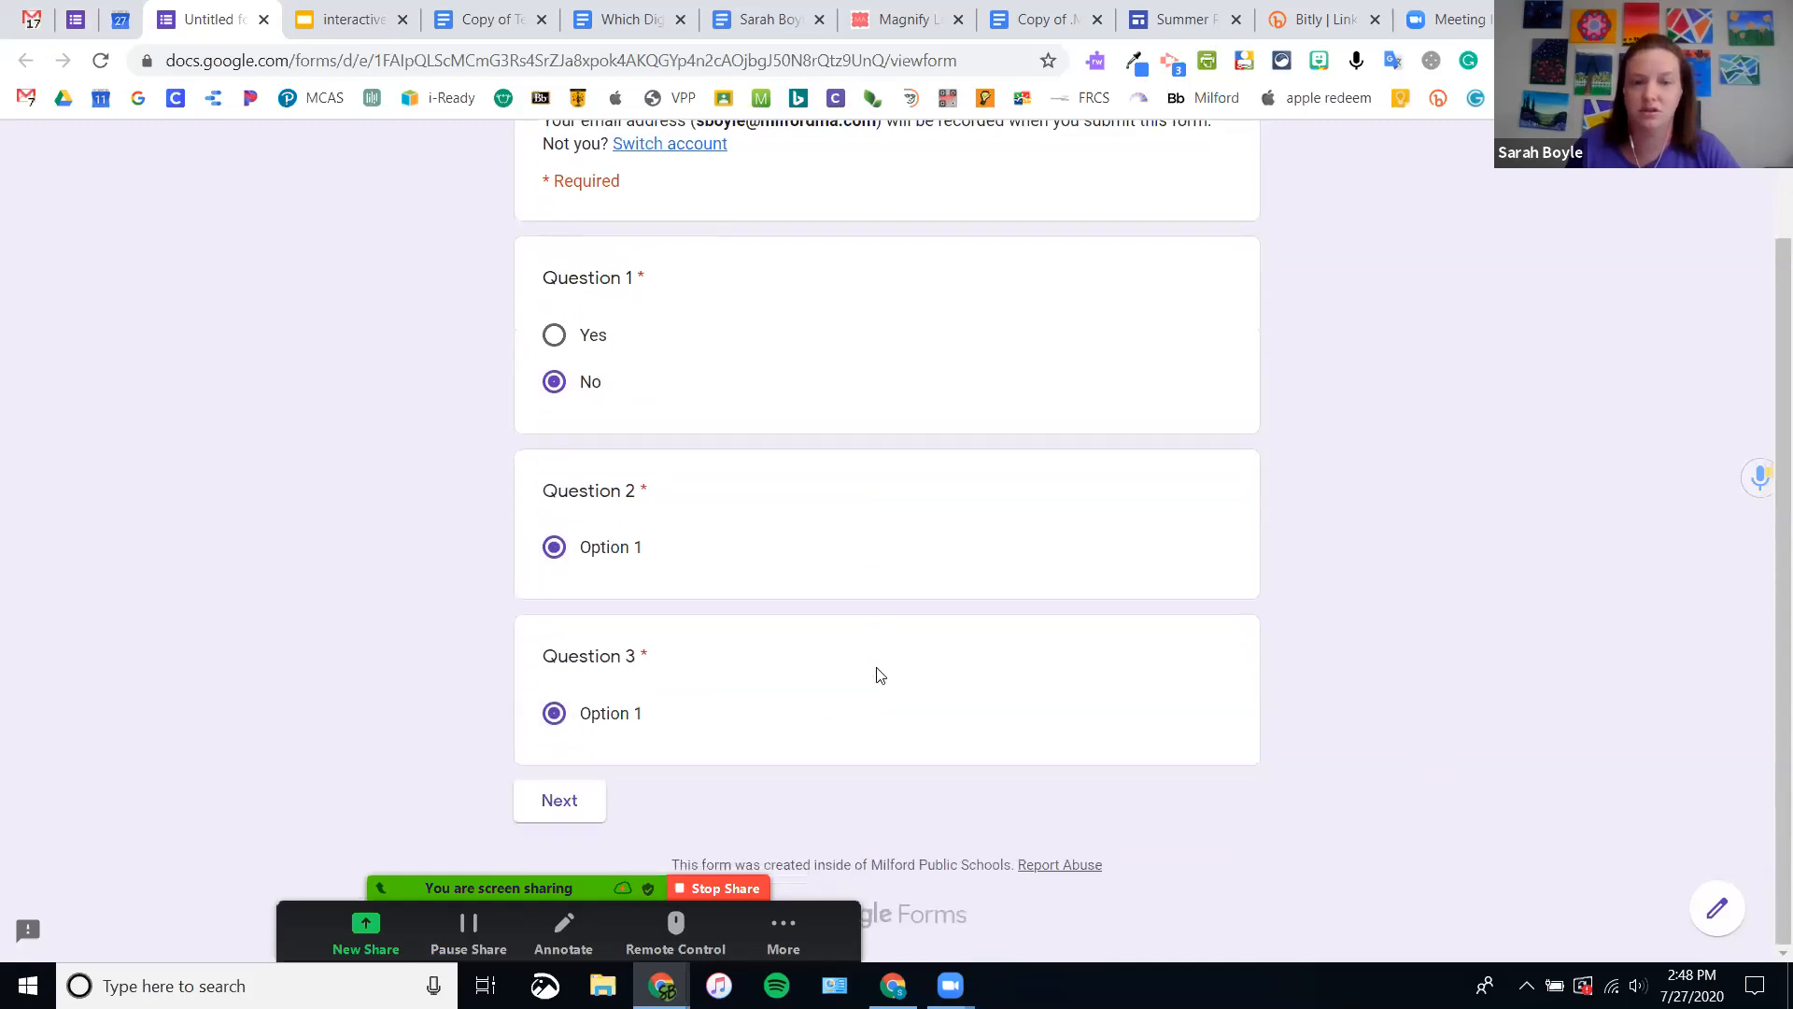
click(562, 803)
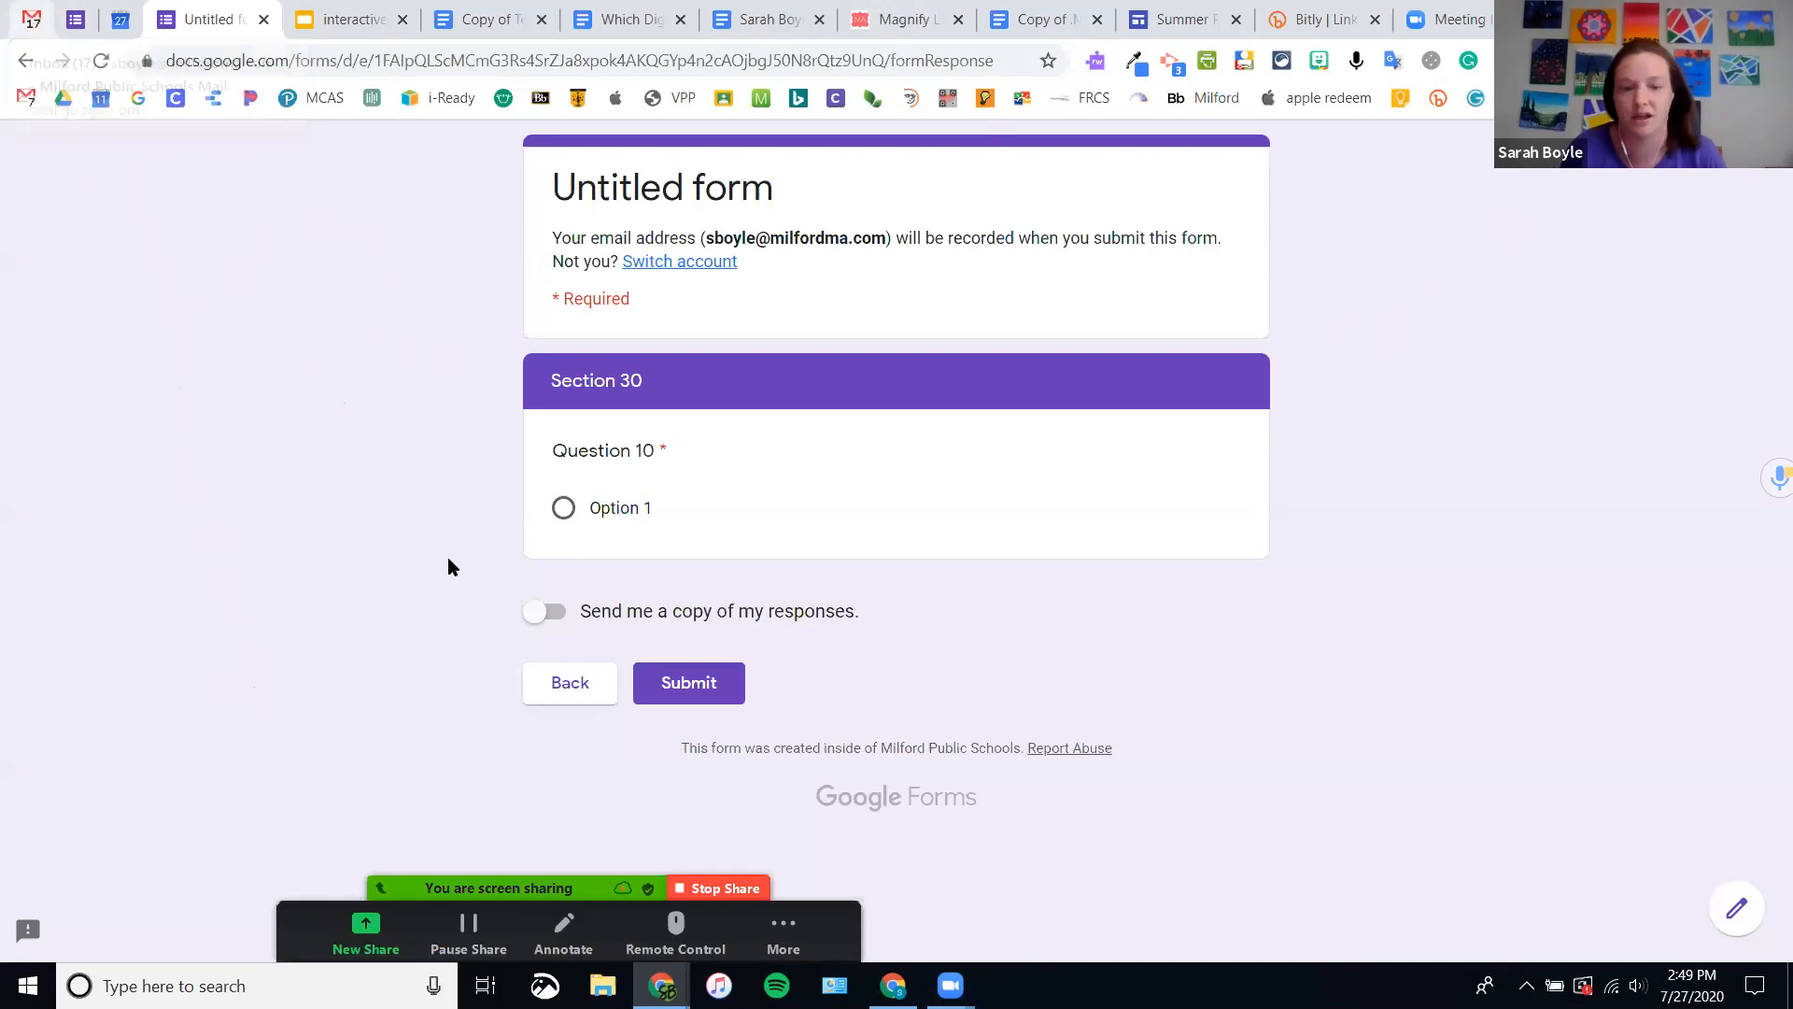
- Stop sharing the screen in the Zoom meeting
click(721, 888)
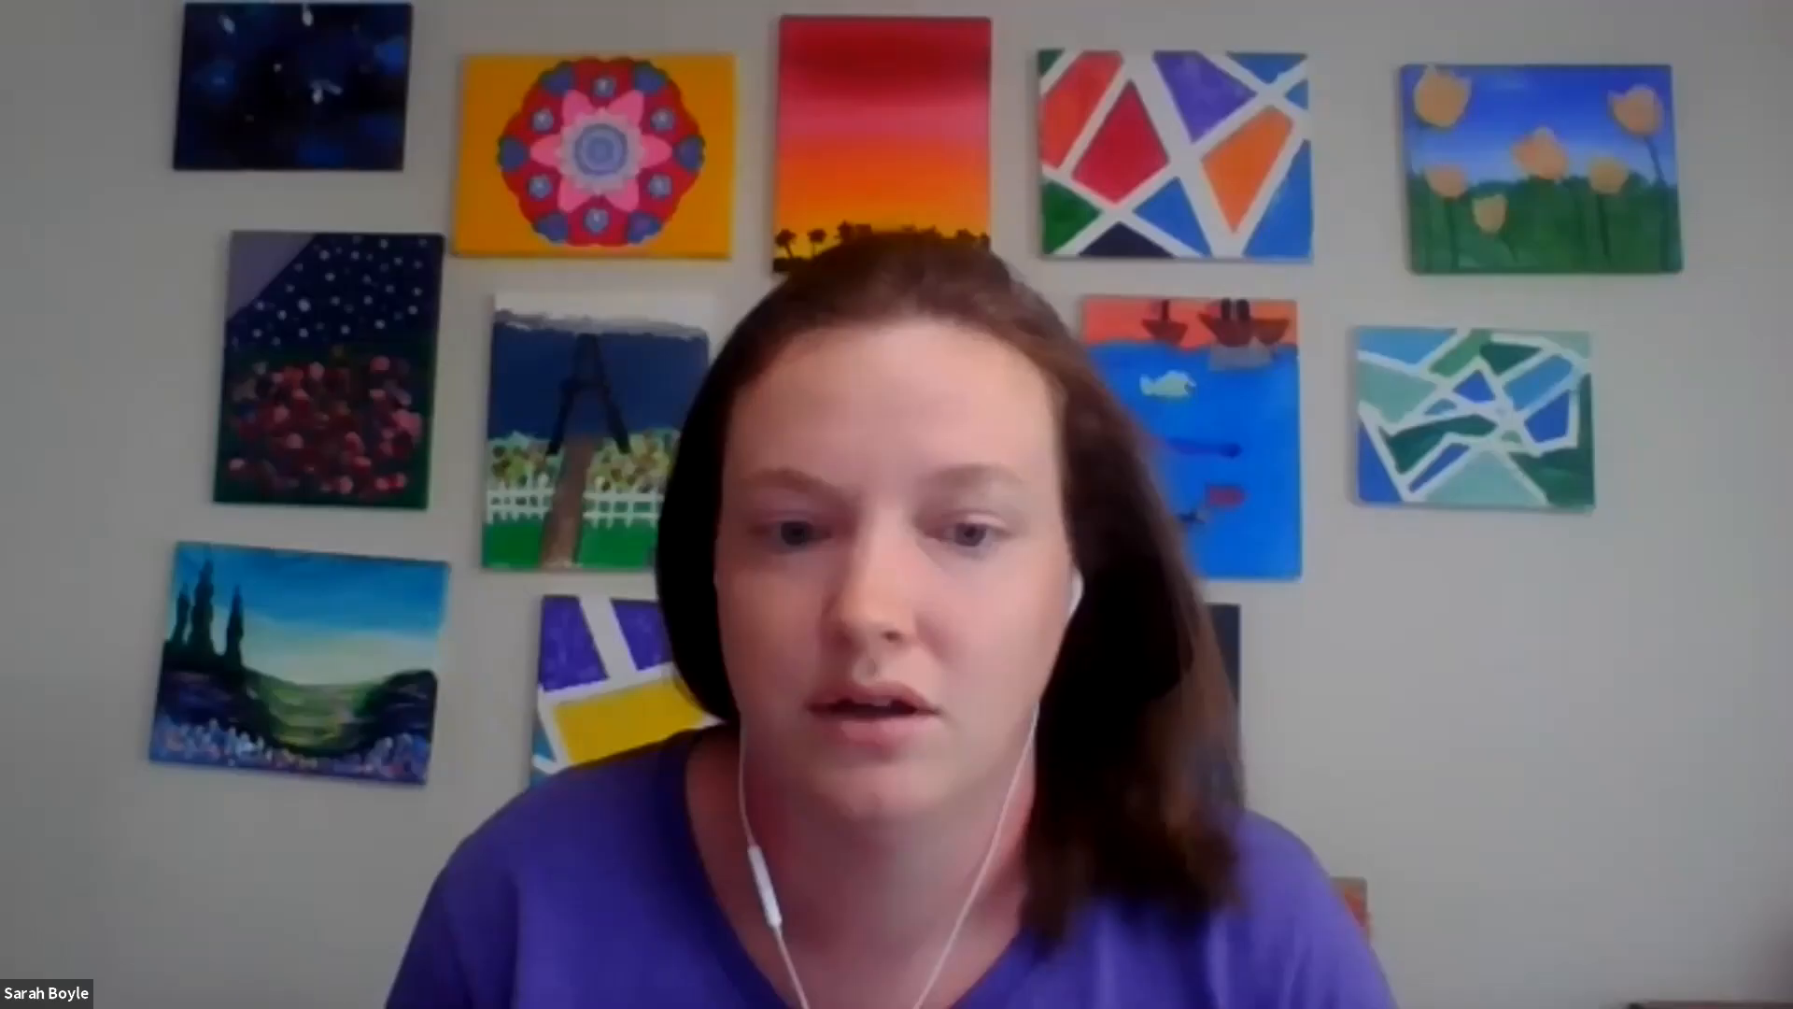